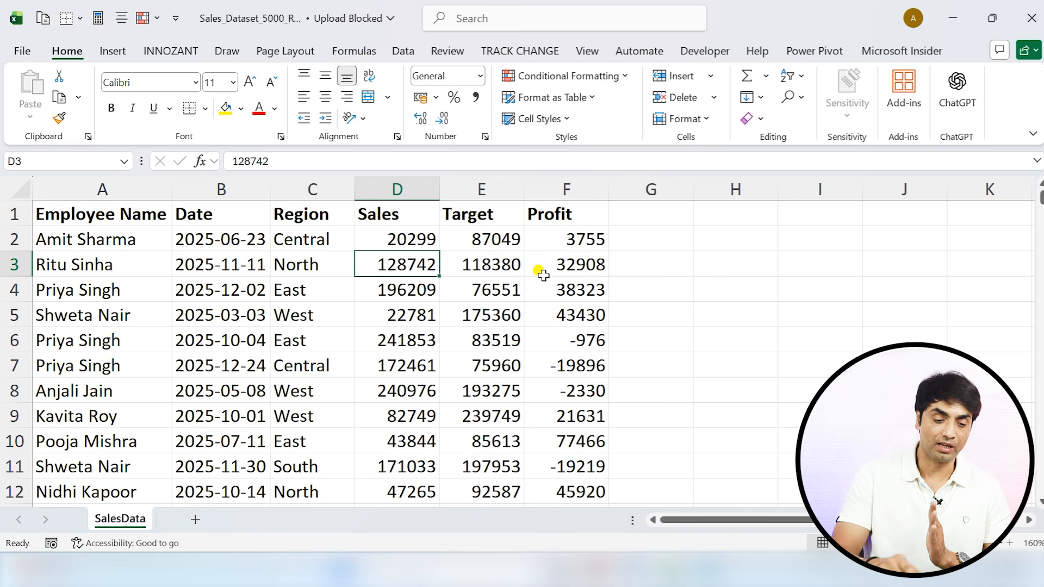
- Select all the Sales values in column D, from D2 down to the last data row
left_click(208, 270)
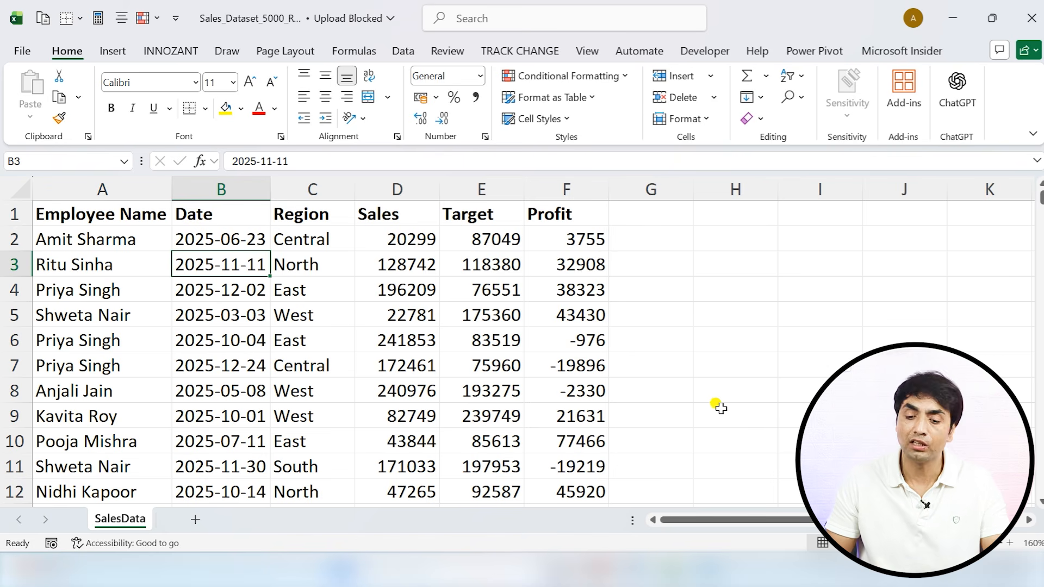
left_click(372, 309)
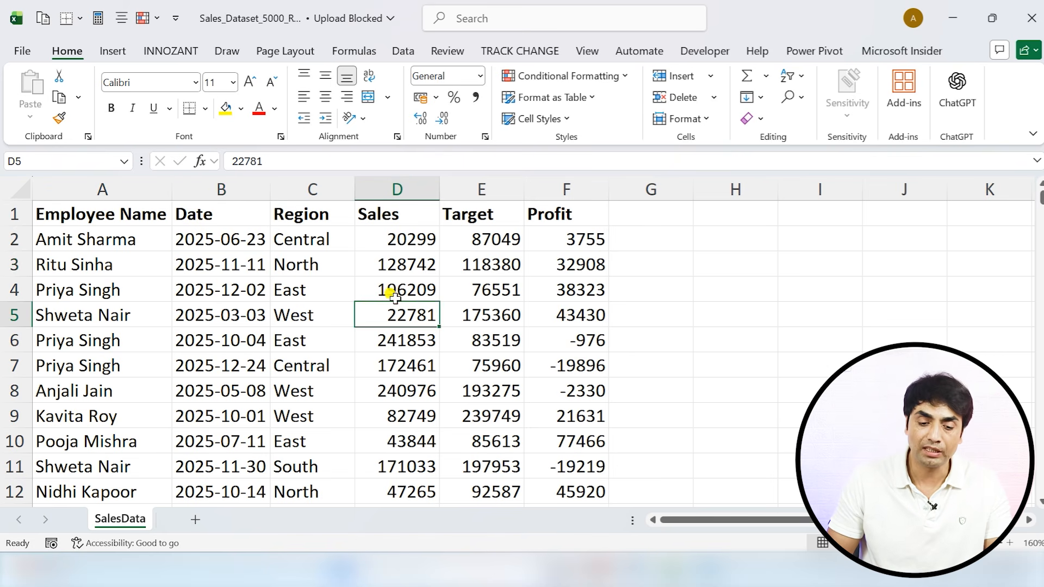
left_click(394, 242)
key("ctrl+shift+Down")
key("ctrl+BackSpace")
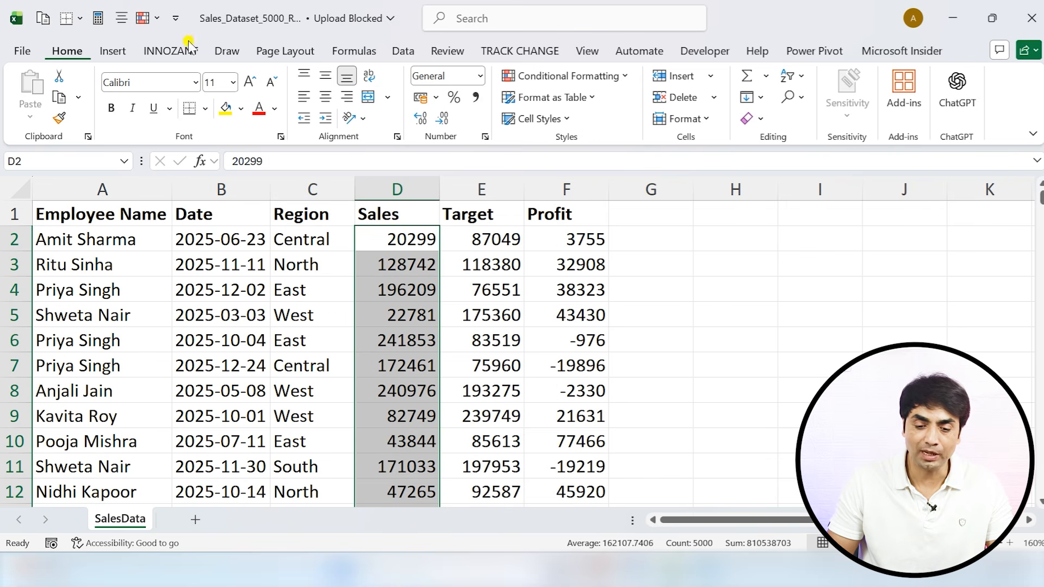
left_click(568, 75)
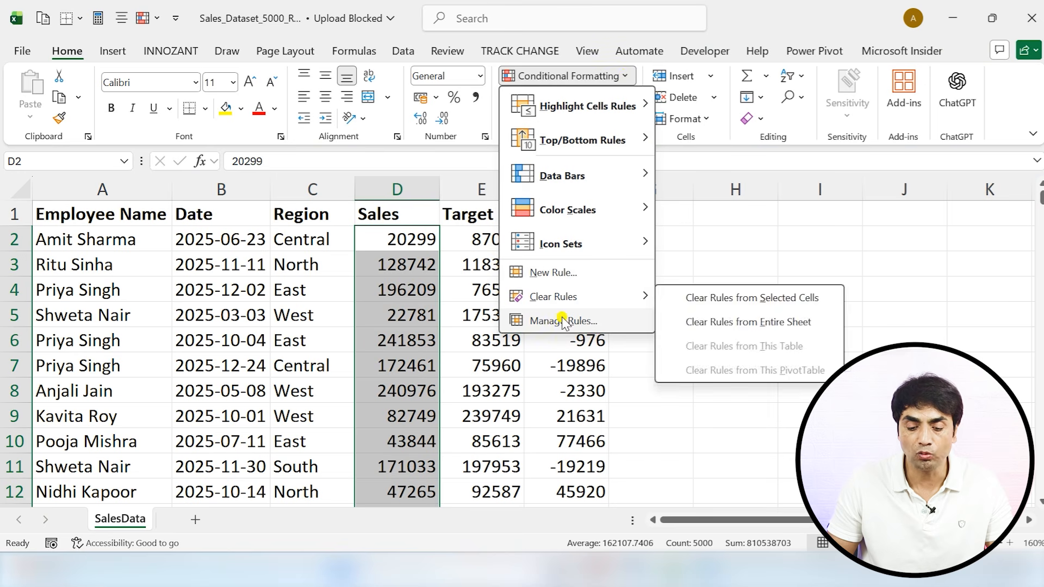
left_click(549, 270)
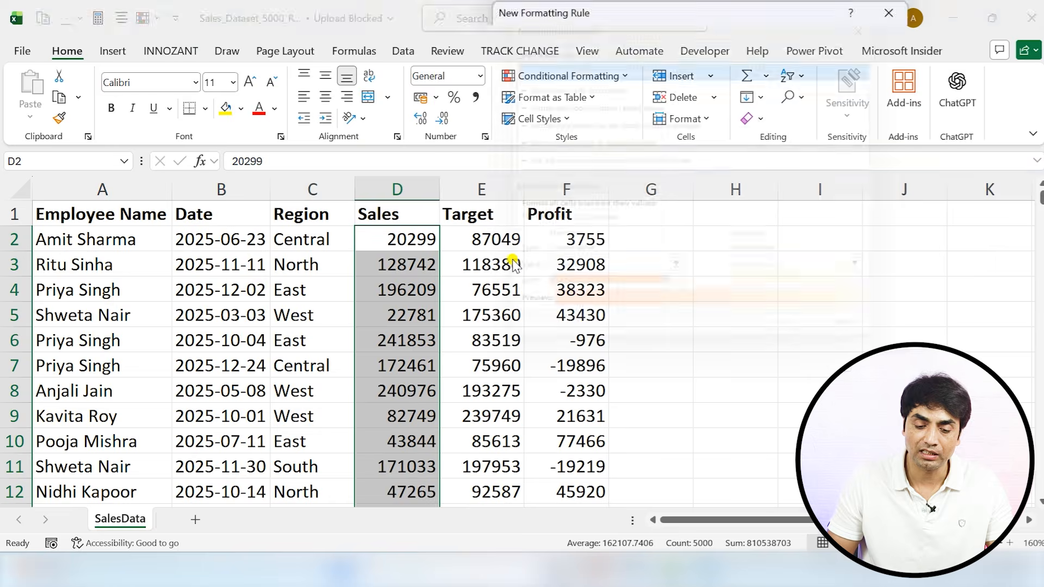
left_click_drag(564, 15, 237, 121)
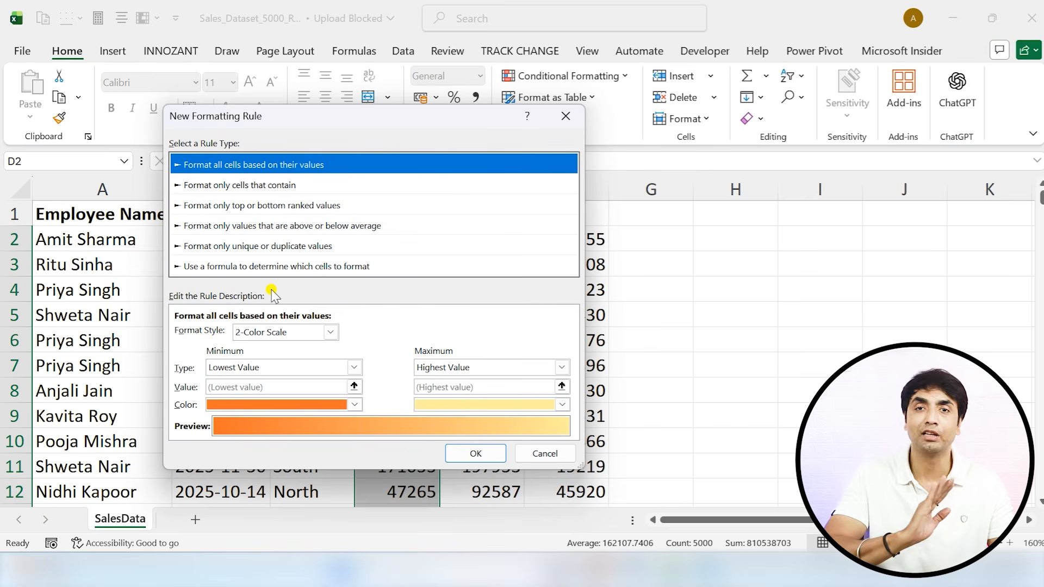
left_click(235, 267)
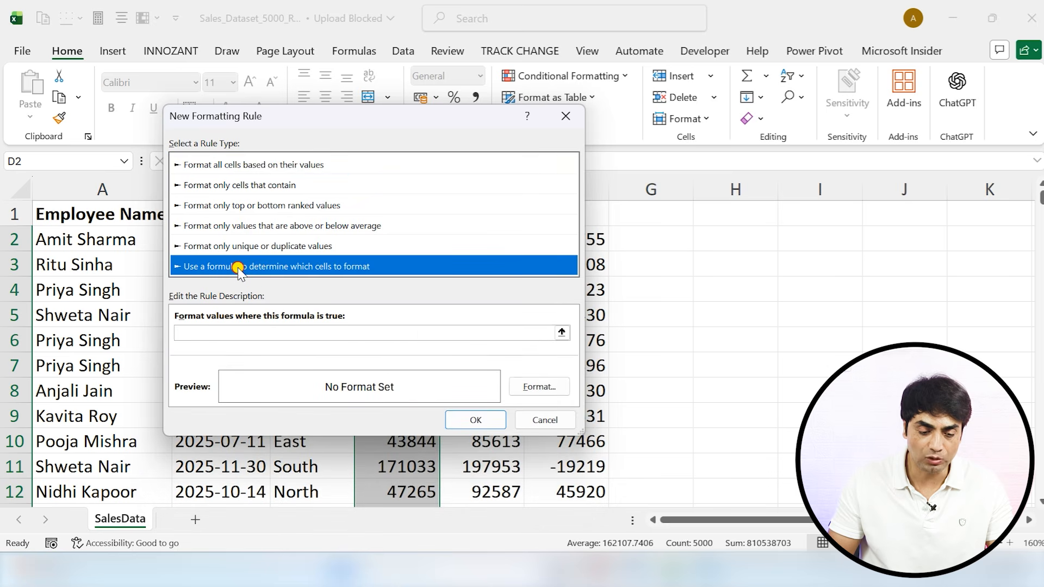
left_click(213, 332)
left_click_drag(285, 109, 547, 81)
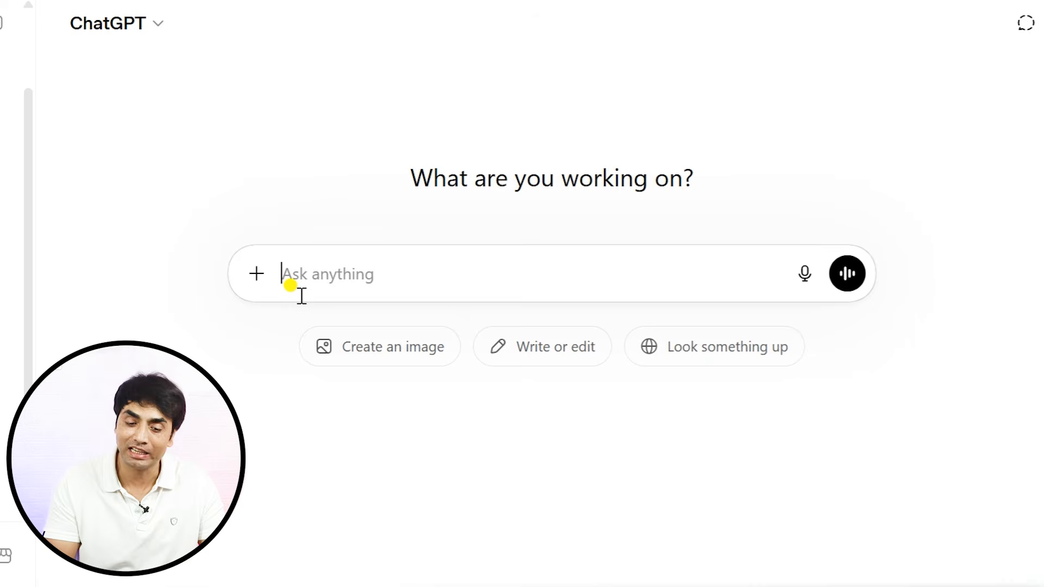
- In ChatGPT, request a Conditional Formatting formula highlighting Sales in column D greater than Target in column E, and copy the suggested formula
type("I have an Excel dataset. Column D contains Sales. Column E contains Target. Create a Conditional Formatting formula that highlights sales values where Sales is greater than Target.")
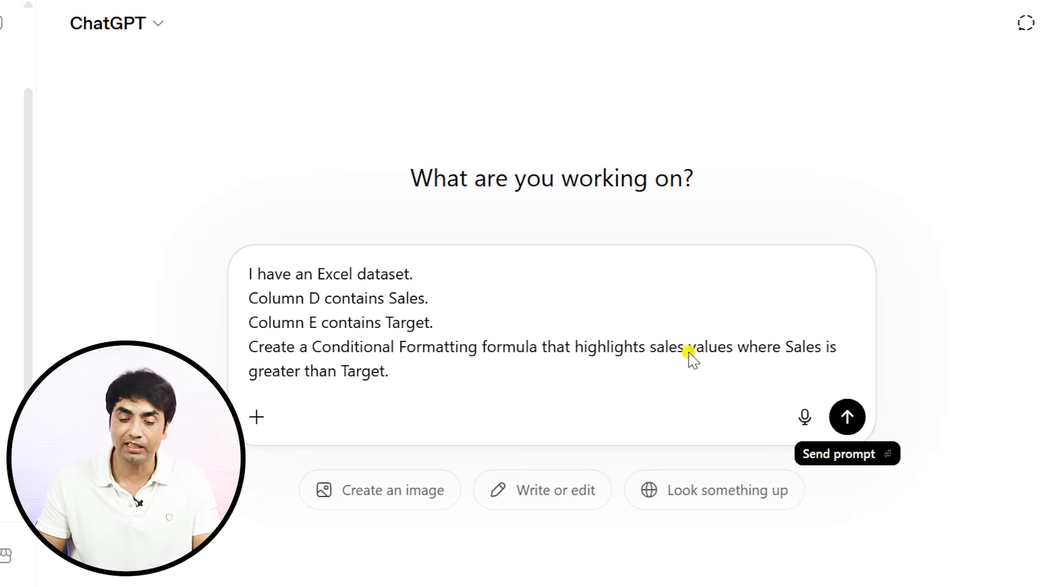
key("Return")
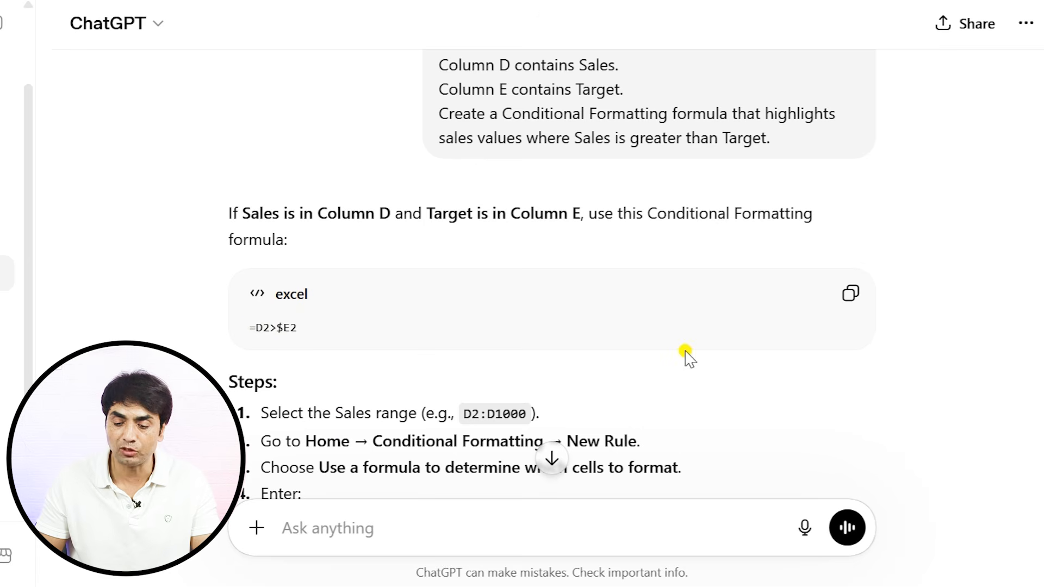
left_click(849, 294)
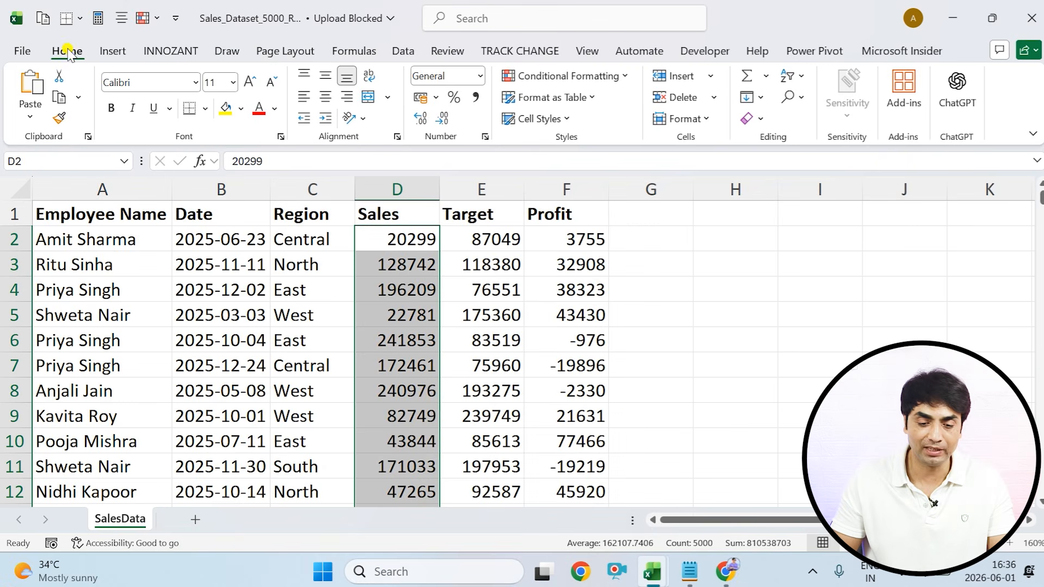
- Start a formula-based conditional formatting rule for the selected Sales values with the formula =D2>$E2
left_click(614, 76)
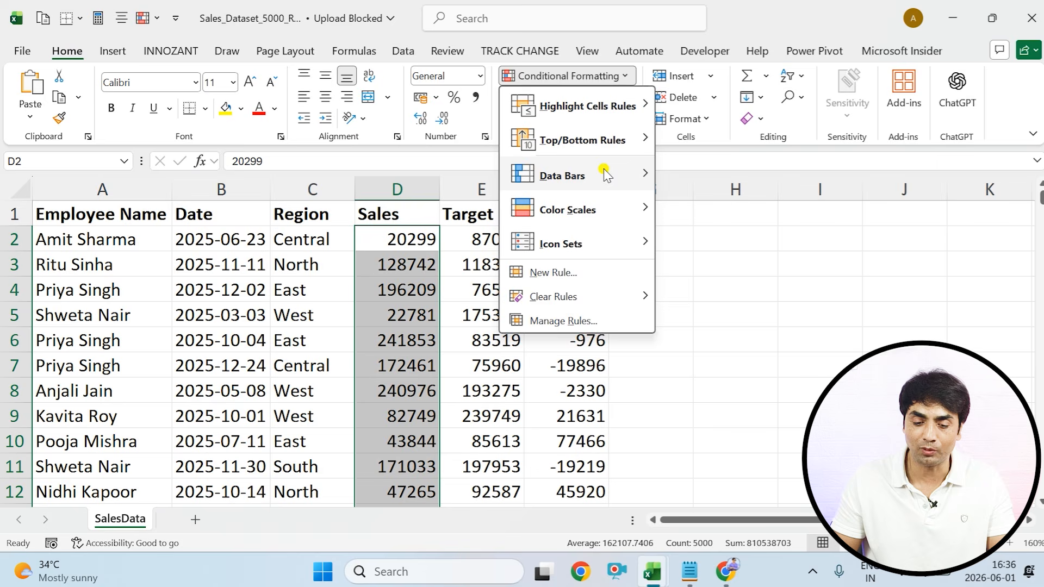
left_click(554, 273)
left_click(482, 223)
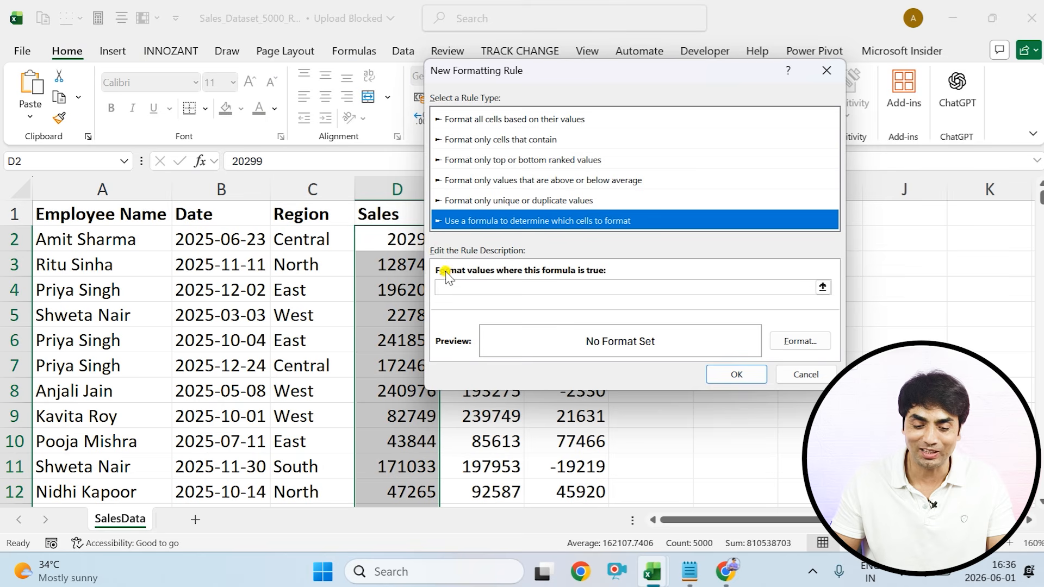
left_click(441, 287)
key("ctrl+v")
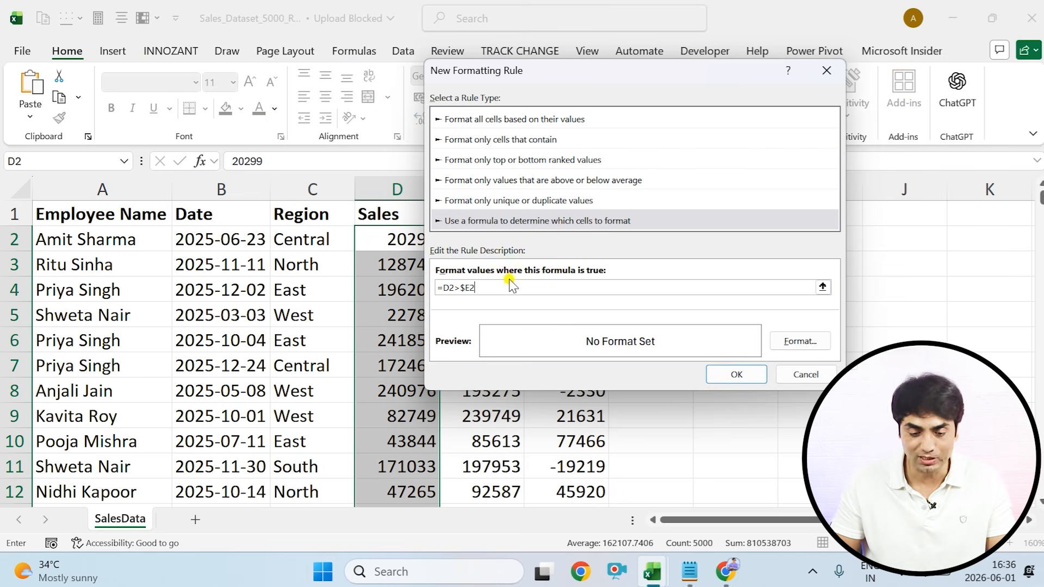
- Set the rule's format to a yellow fill and apply the rule to the Sales values
left_click(783, 340)
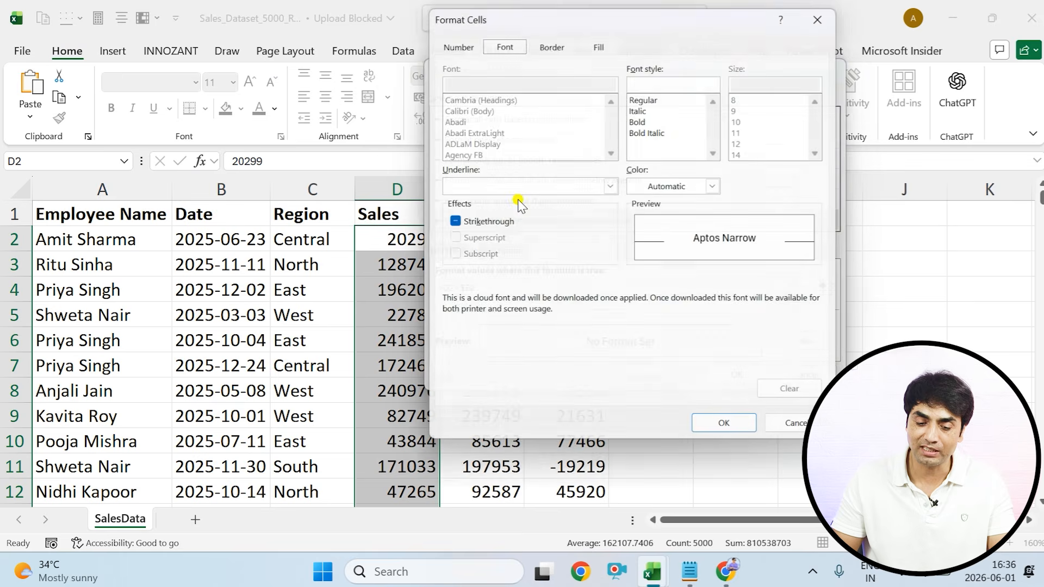
left_click(599, 39)
left_click(495, 191)
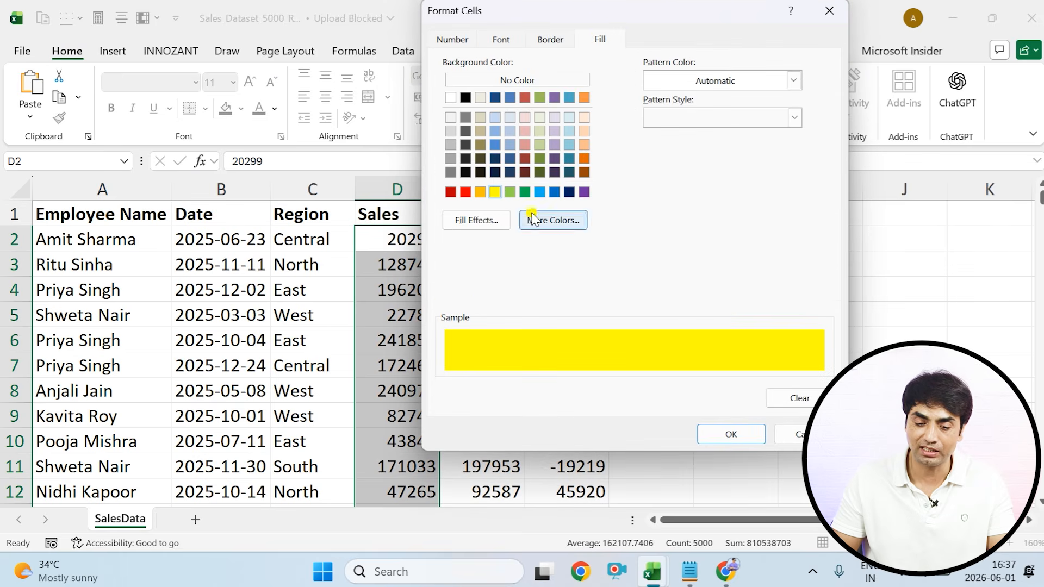
left_click(731, 434)
left_click(735, 376)
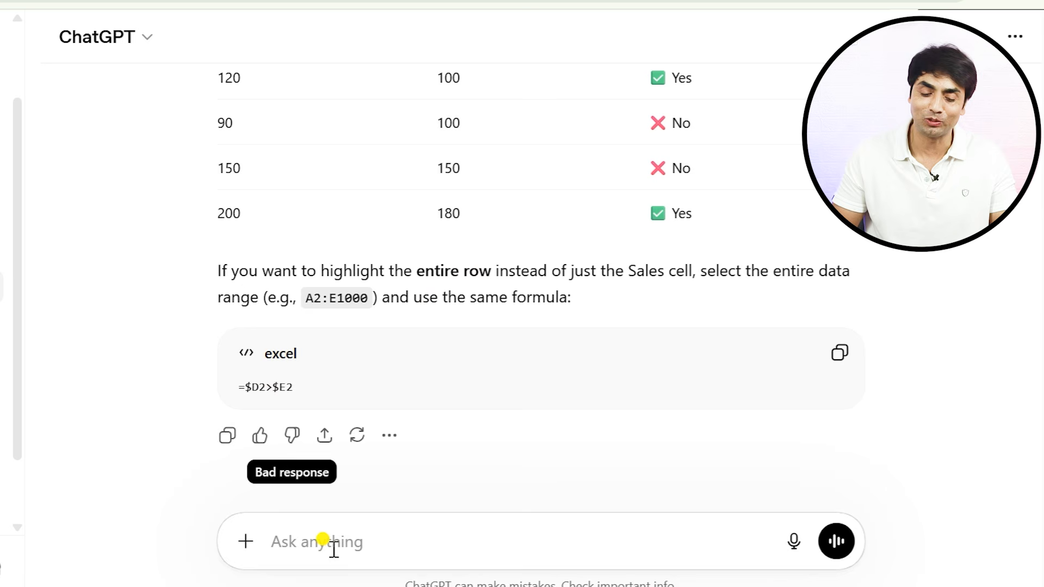
- Ask ChatGPT for a formula highlighting the entire row when Profit in column F is negative, copy it and review the range selection guidance
left_click(286, 535)
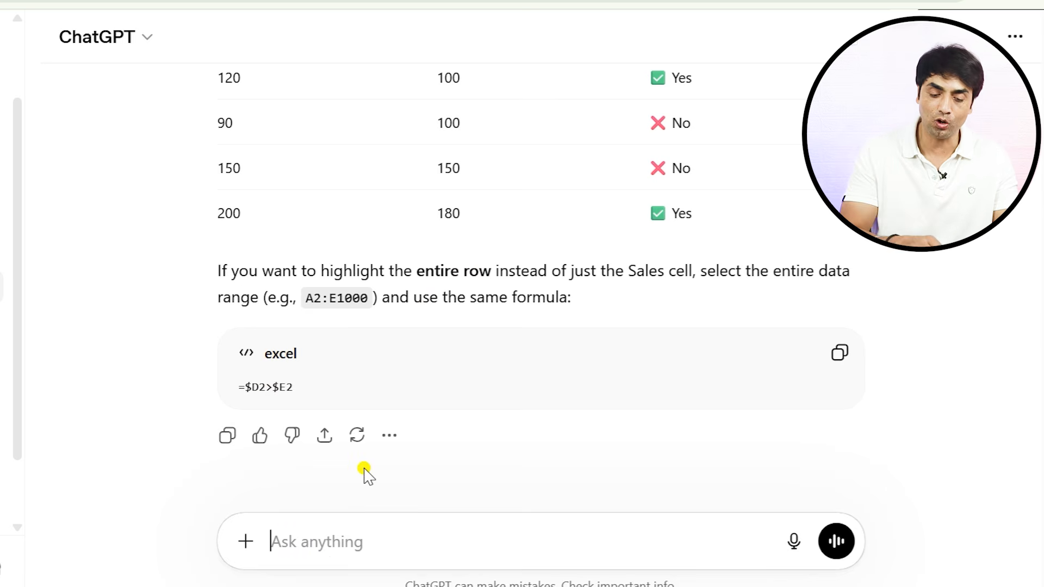
key("ctrl+v")
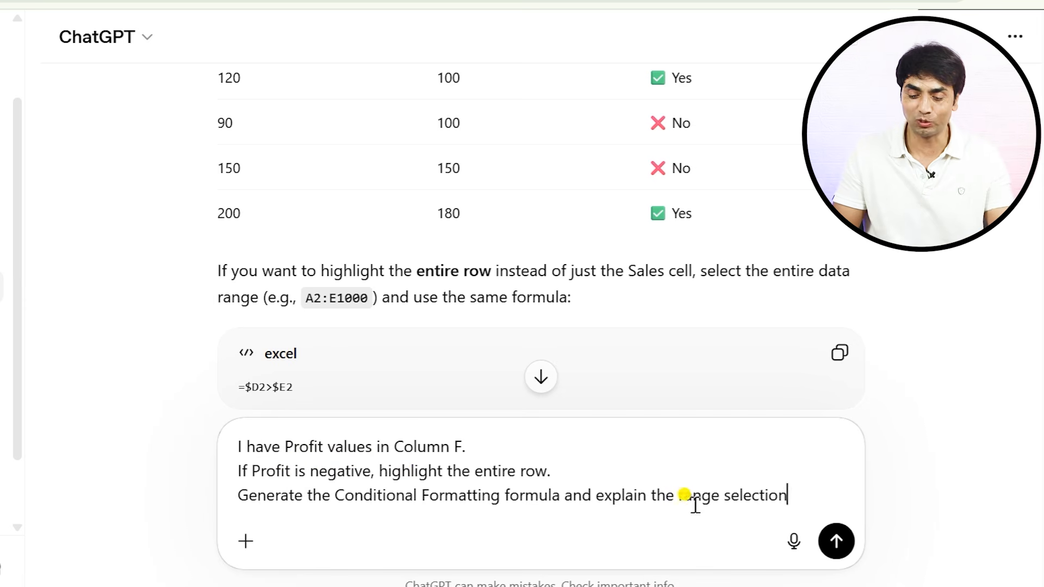
key("Return")
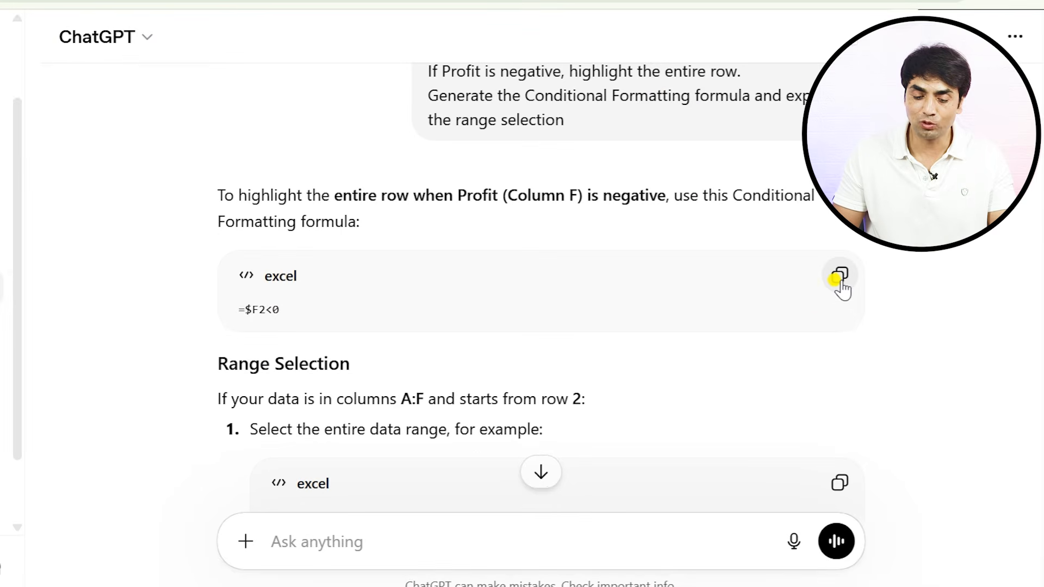
left_click(837, 275)
scroll(517, 318, "down", 5)
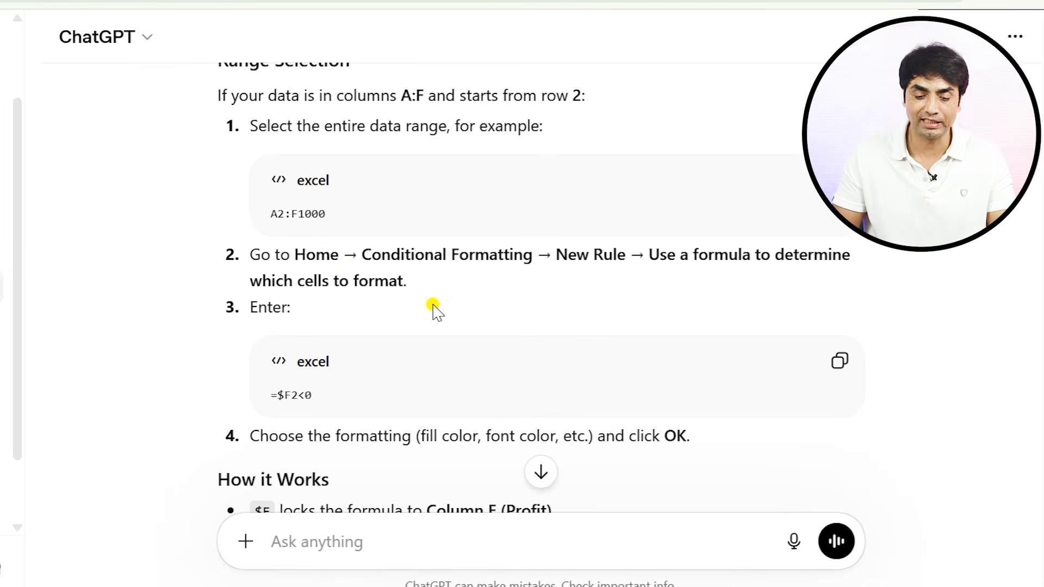
scroll(321, 386, "down", 5)
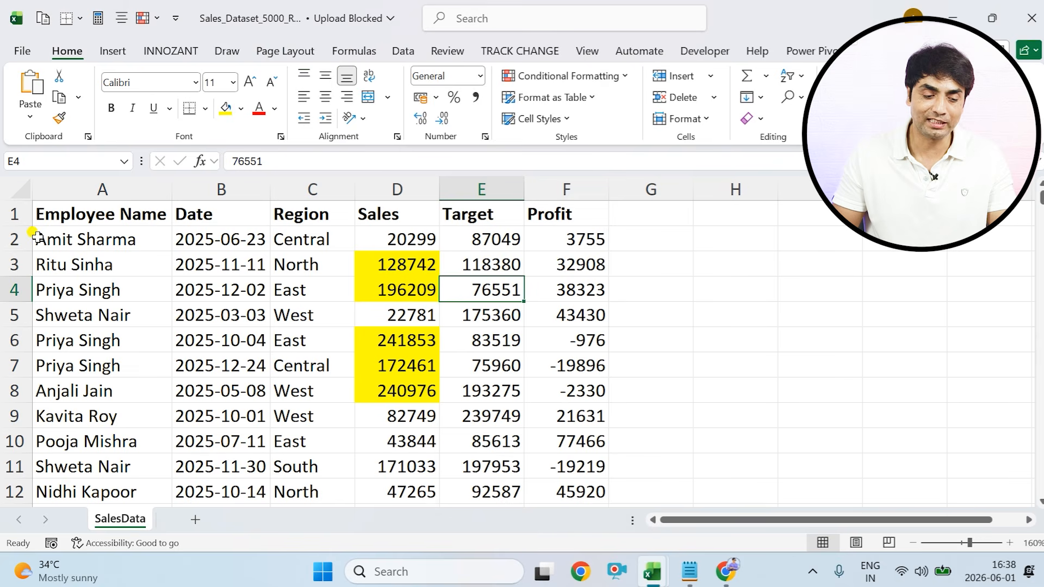
- Select the whole dataset including headers and start a formula-based conditional formatting rule with =$F2<0
left_click(33, 215)
key("ctrl+a")
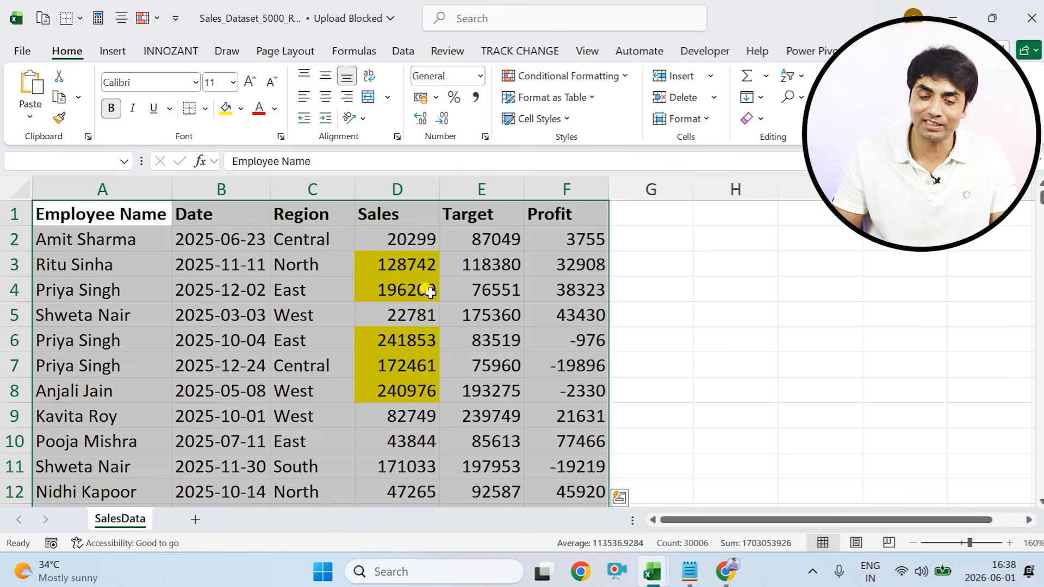
left_click(608, 76)
left_click(552, 266)
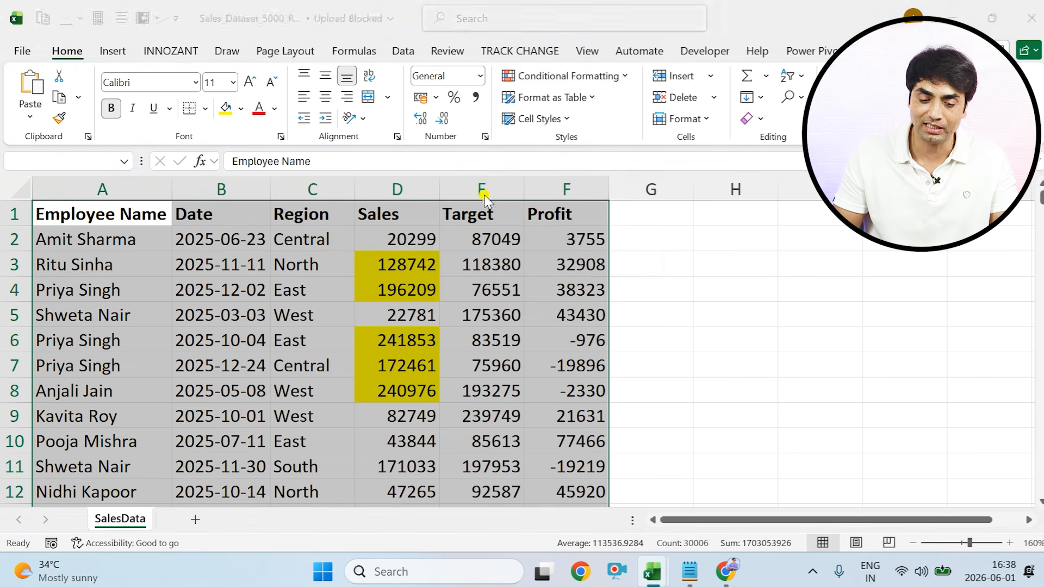
left_click(481, 206)
left_click(459, 271)
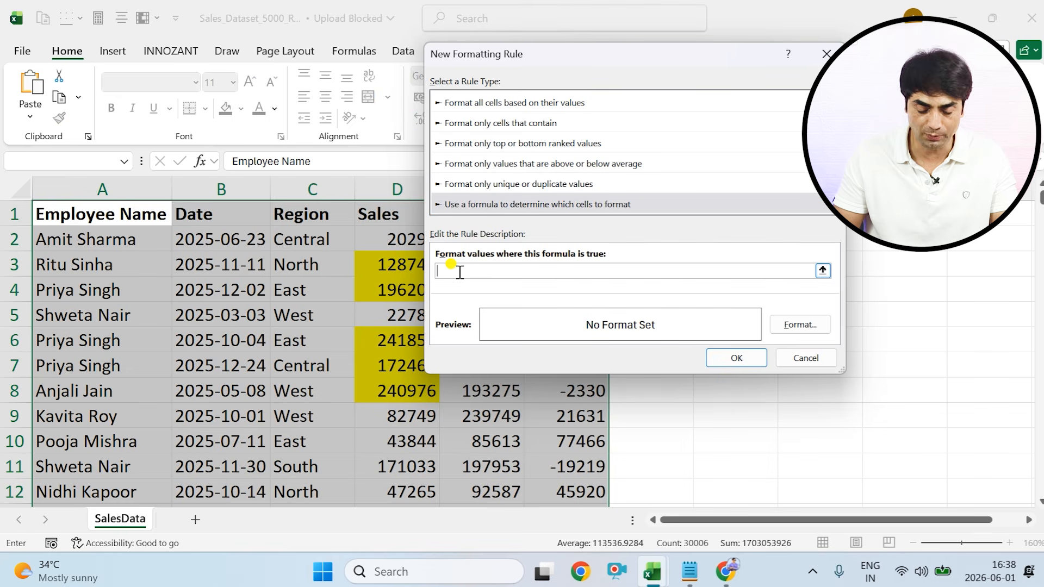
type("=$F2<0")
- Give the negative-profit rule a yellow fill and apply it to the selected dataset
left_click(797, 325)
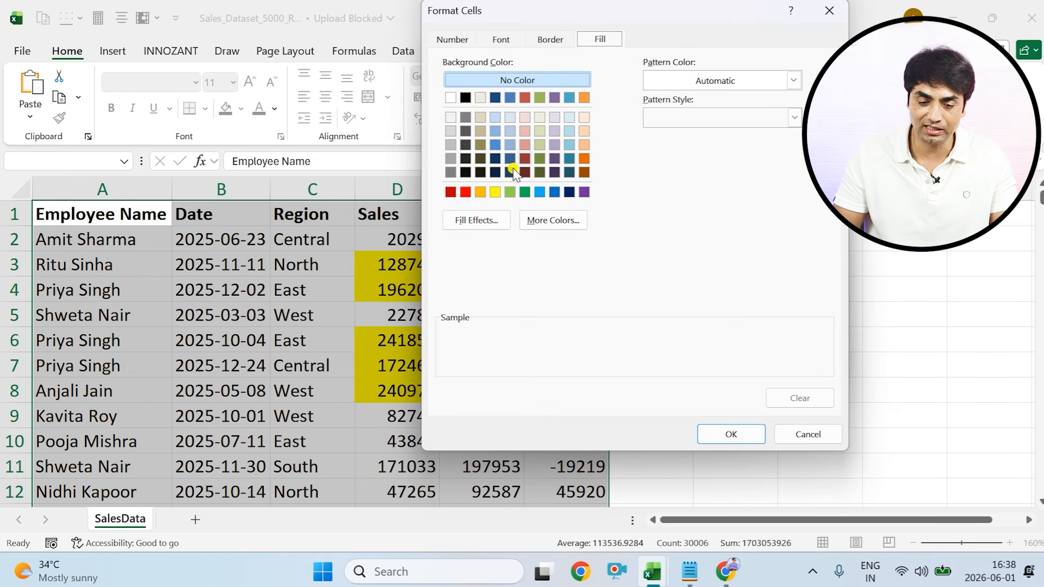
left_click(493, 192)
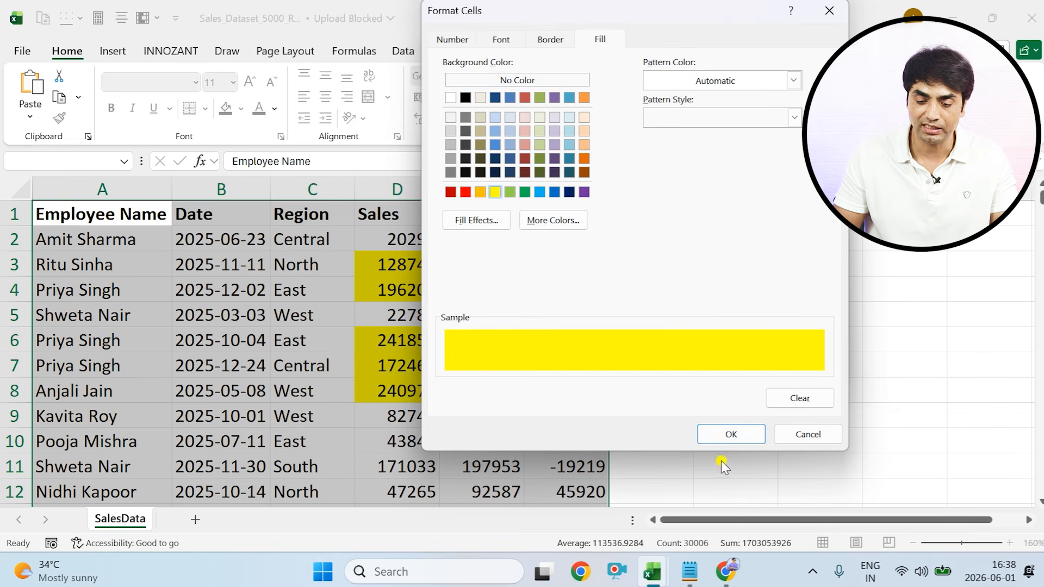
left_click(730, 434)
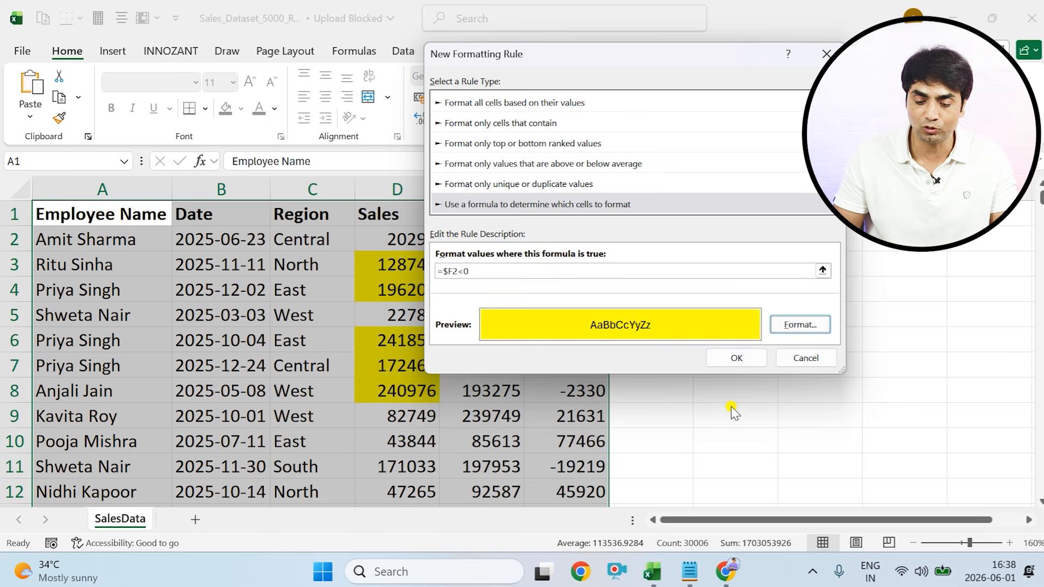
left_click(729, 350)
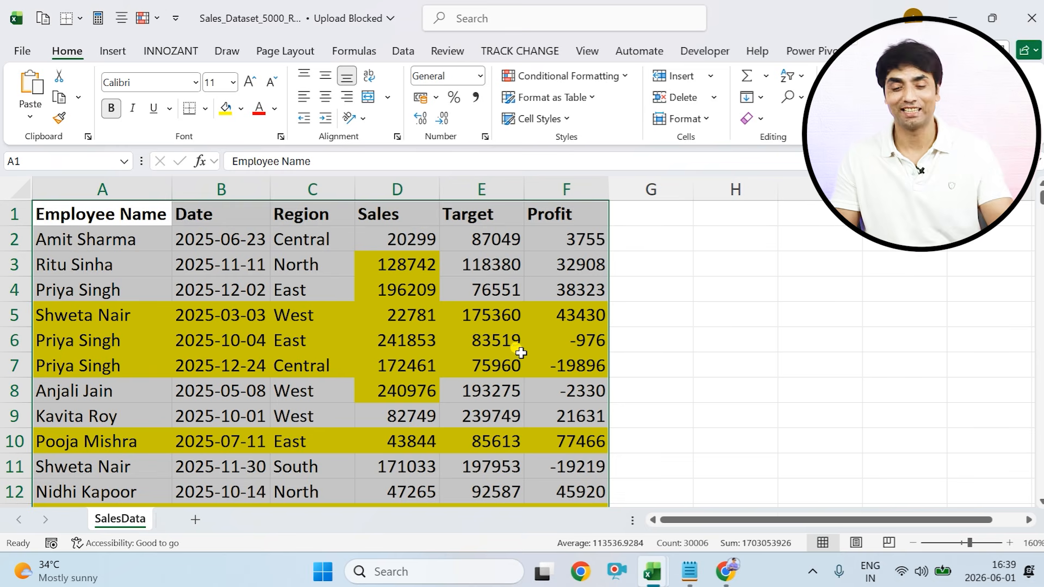
- Clear the conditional formatting rules from the entire sheet
left_click(630, 76)
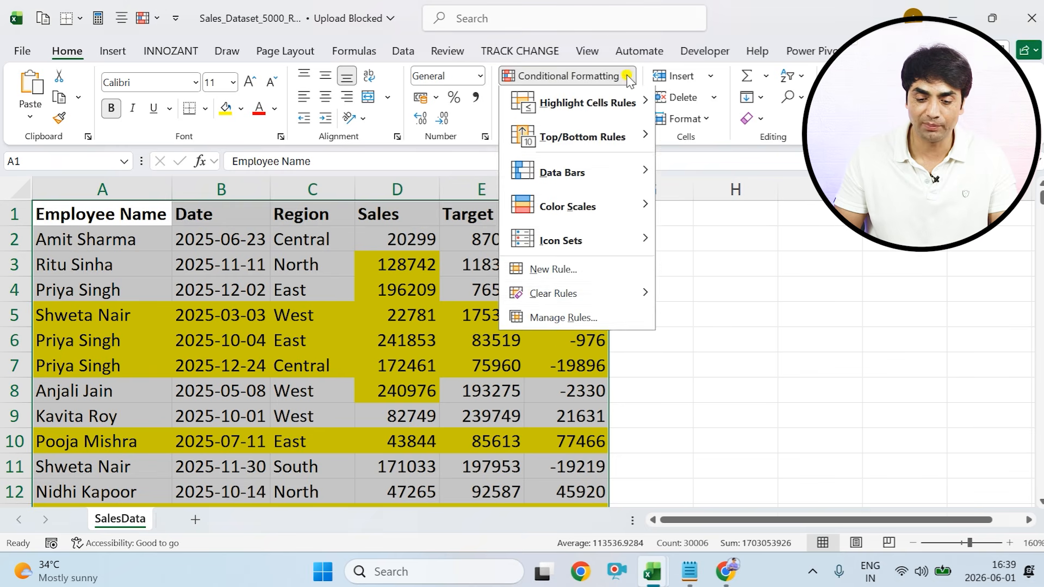
mouse_move(603, 294)
left_click(701, 320)
left_click(579, 338)
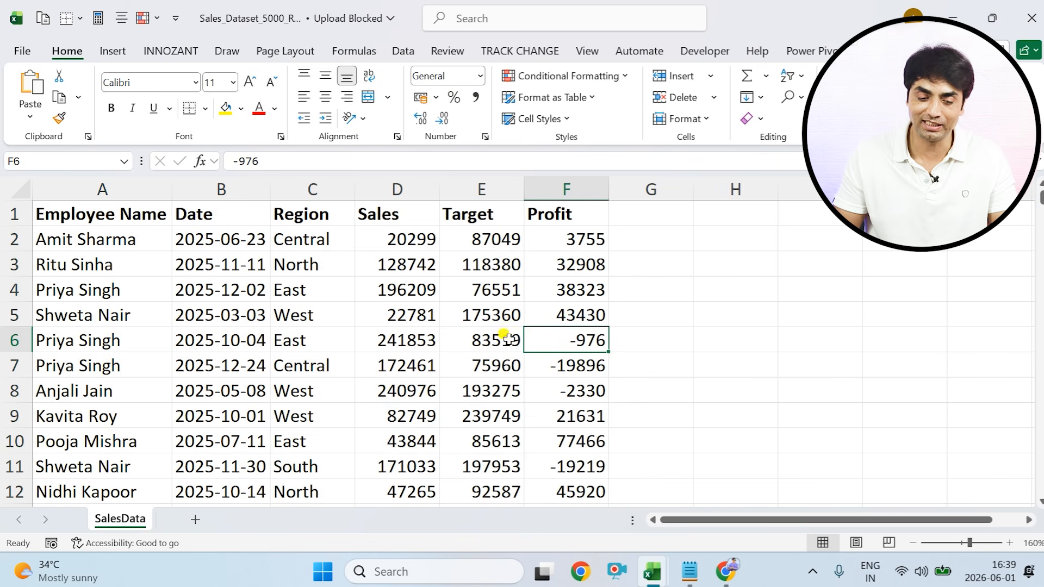
- Ask ChatGPT for a conditional formatting formula highlighting Saturdays and Sundays with dates in column A, and copy the generated formula
left_click(239, 241)
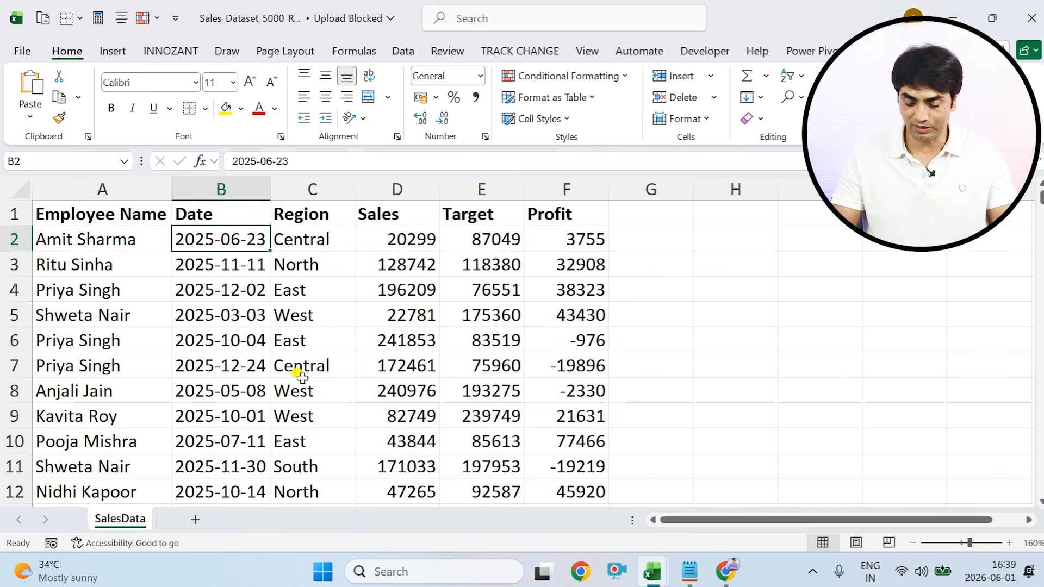
key("ctrl+shift+Down")
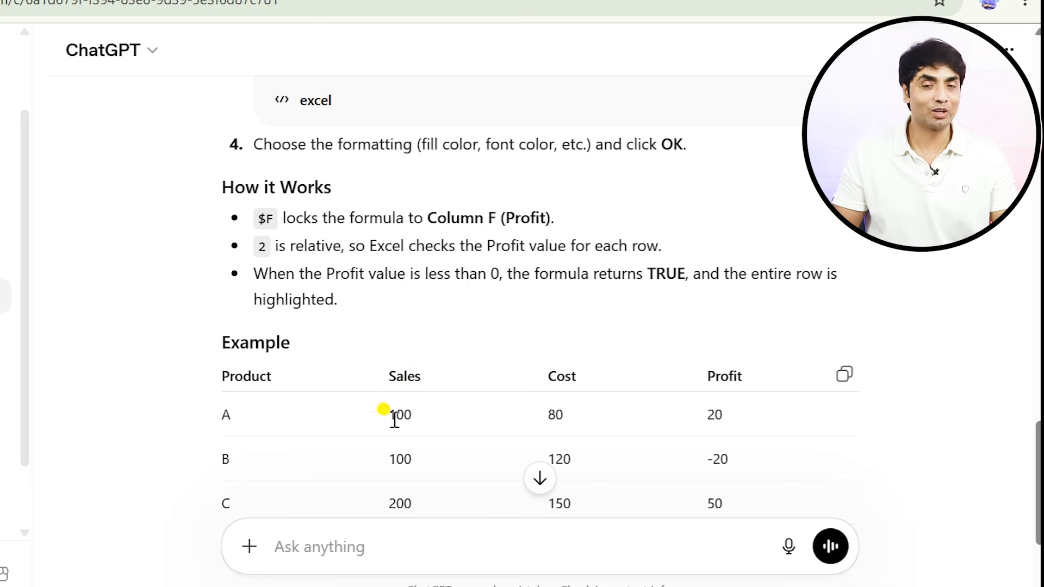
scroll(345, 494, "down", 2)
scroll(342, 524, "down", 2)
left_click(303, 545)
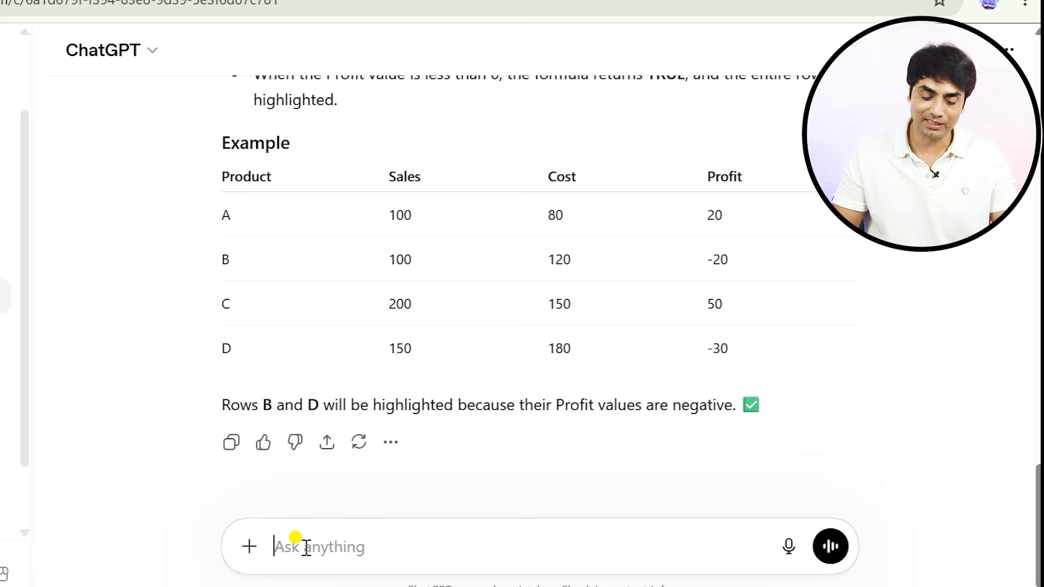
key("ctrl+v")
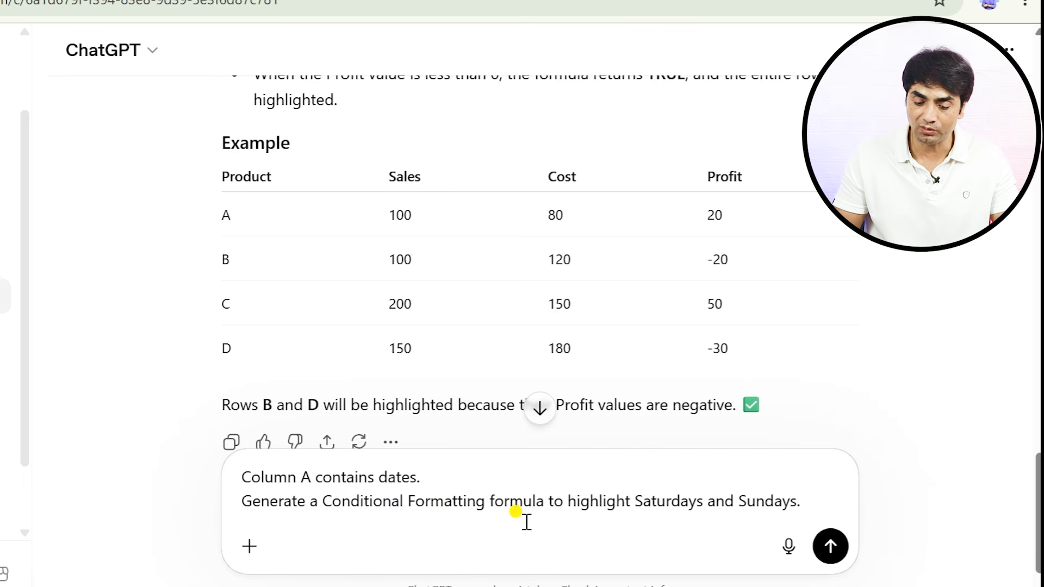
left_click(828, 545)
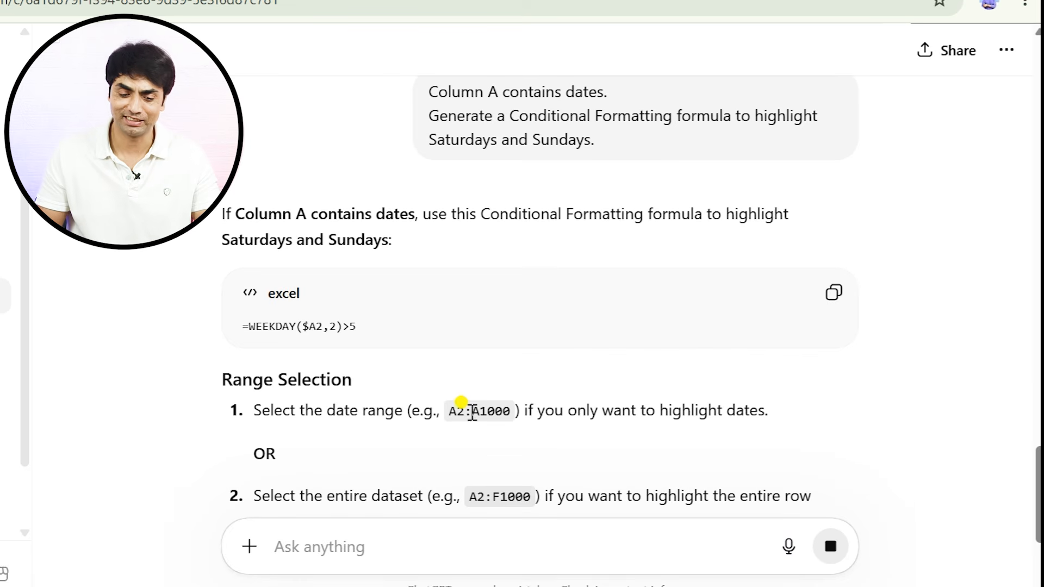
left_click(833, 293)
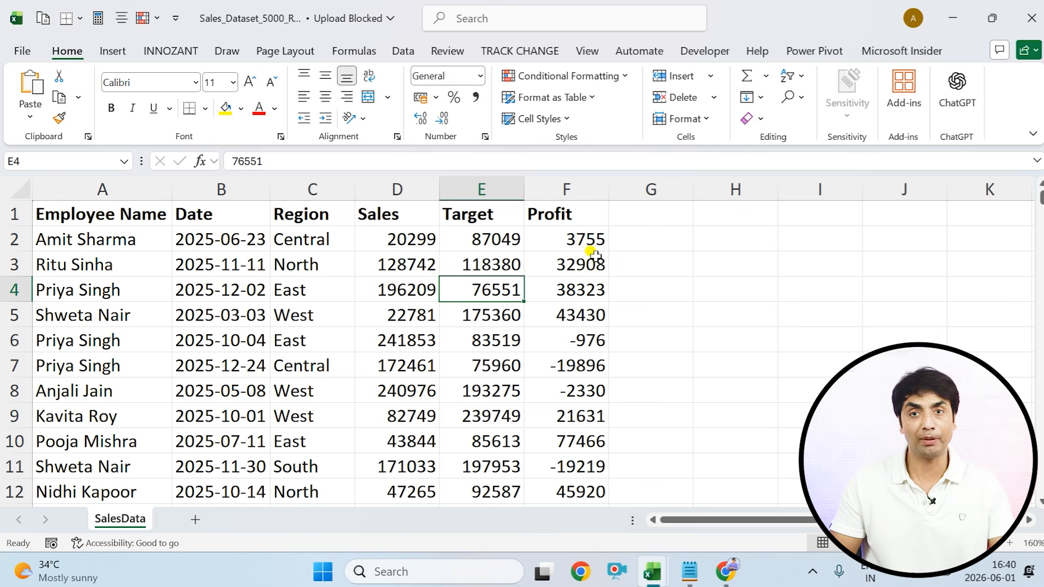
- In Excel, select all dates in column B from B2 down and start a formula-based conditional formatting rule for them
left_click(191, 236)
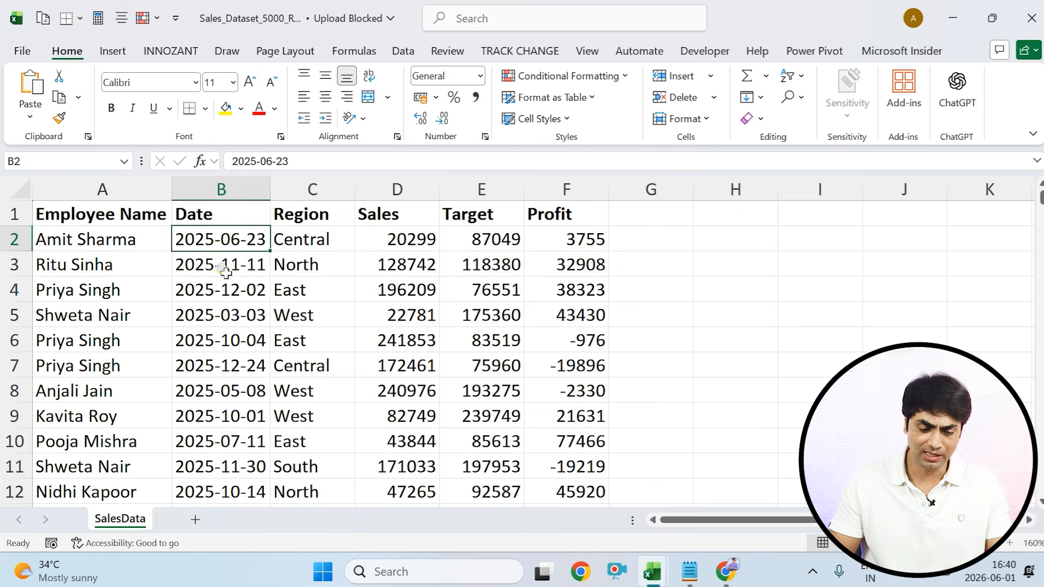
key("ctrl+shift+Down")
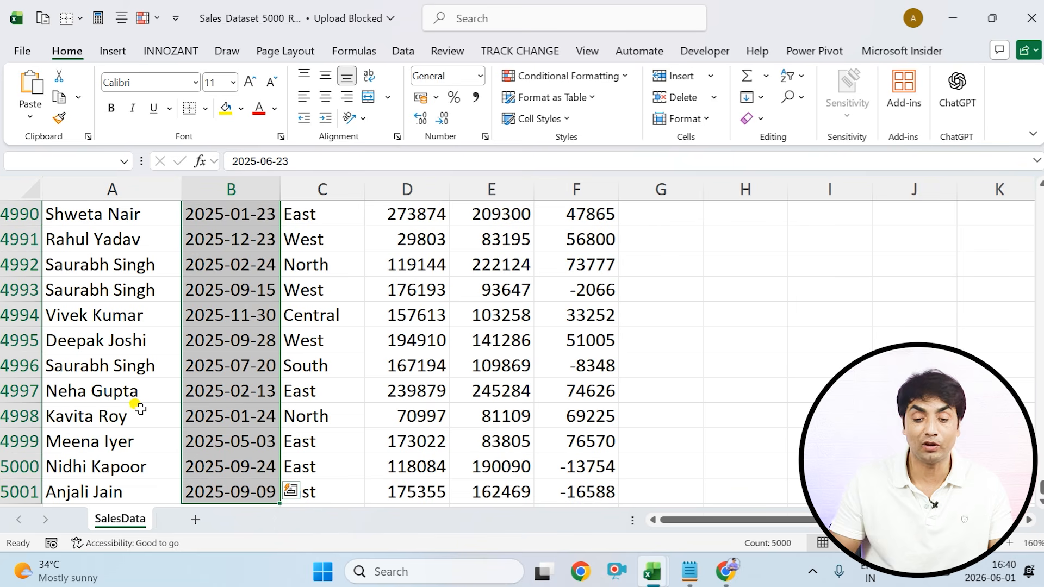
key("ctrl+BackSpace")
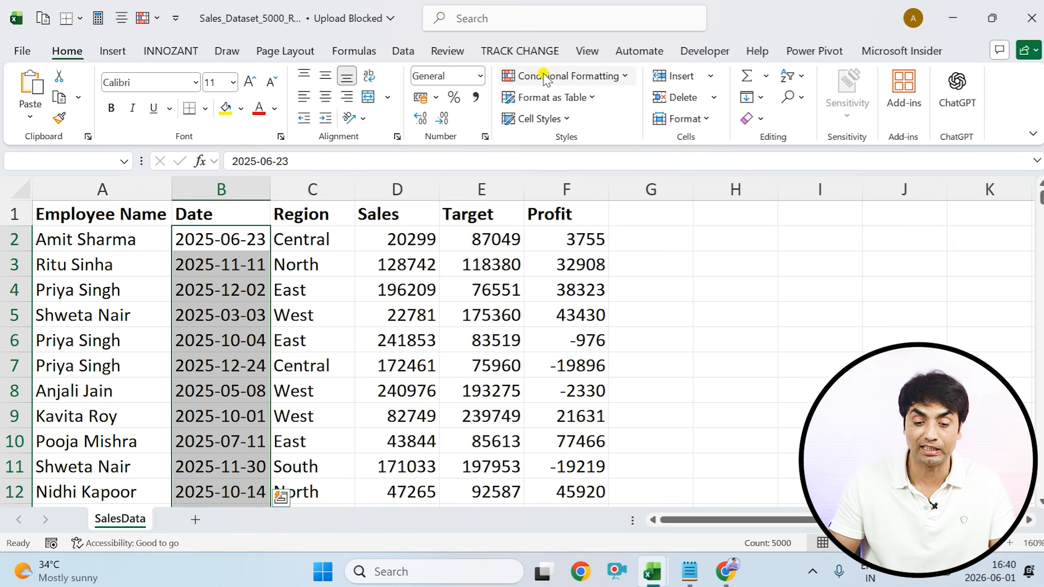
left_click(560, 75)
left_click(563, 270)
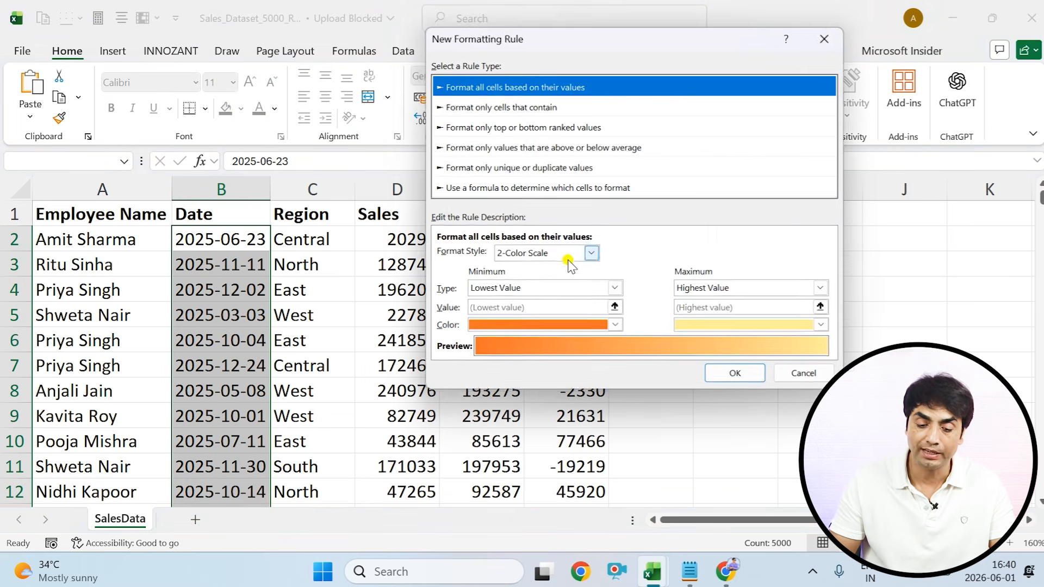
left_click(478, 188)
left_click(449, 254)
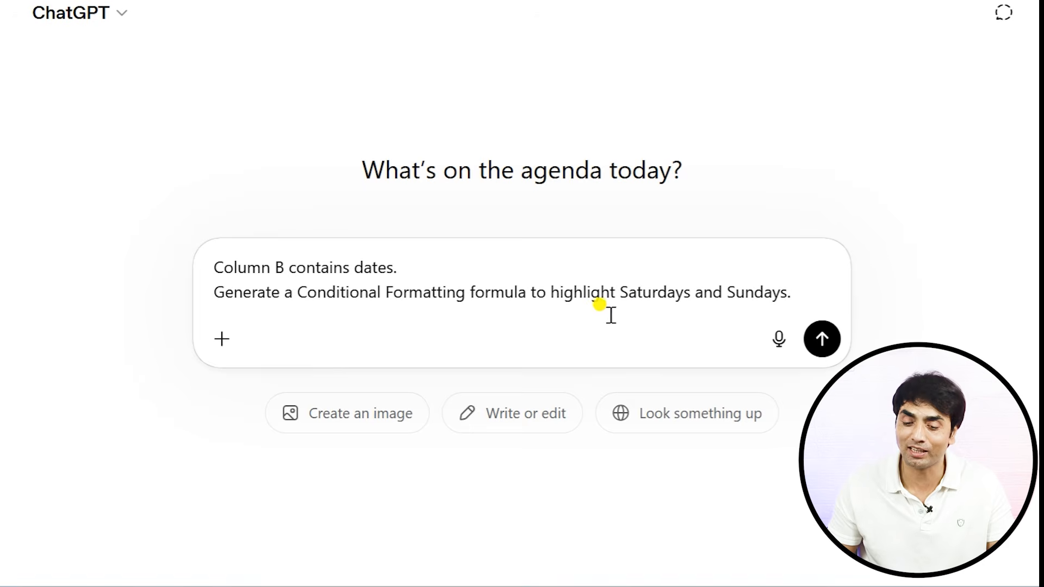
- Get ChatGPT's Saturday and Sunday formula for dates in column B and enter =WEEKDAY($B2,2)>5 as the Excel rule's formula
left_click(821, 338)
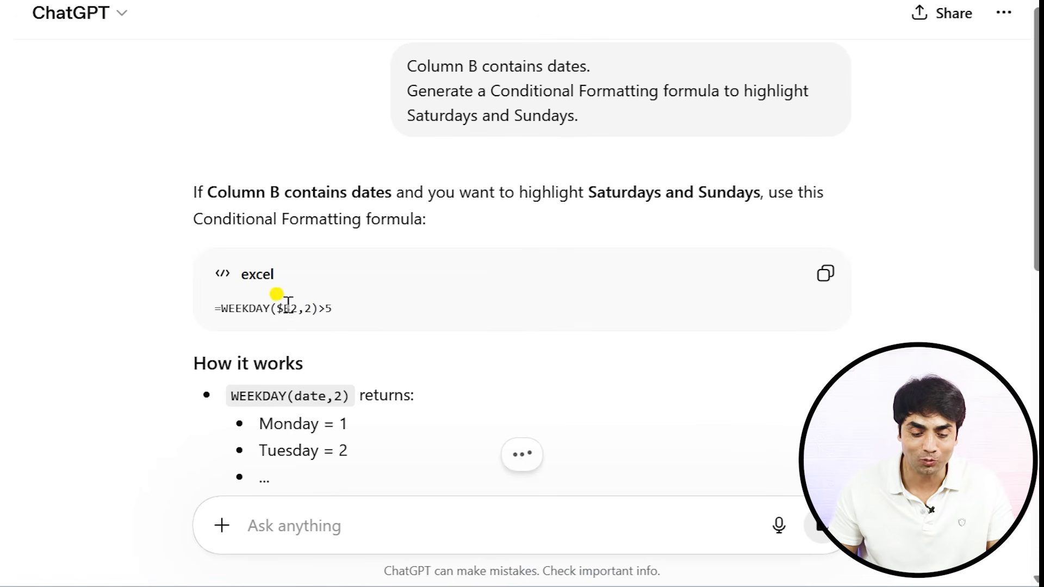
left_click(825, 273)
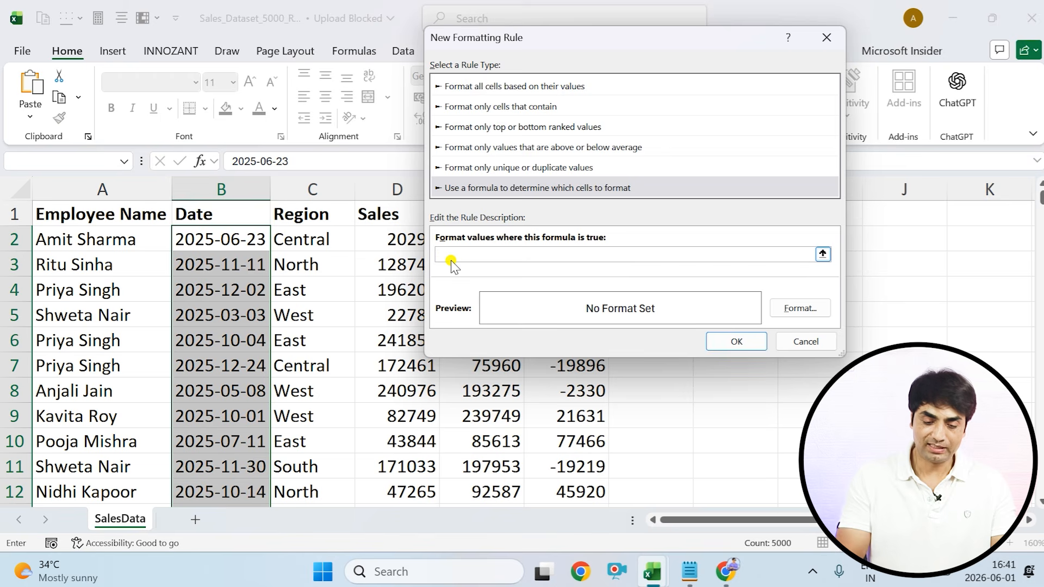
key("ctrl+v")
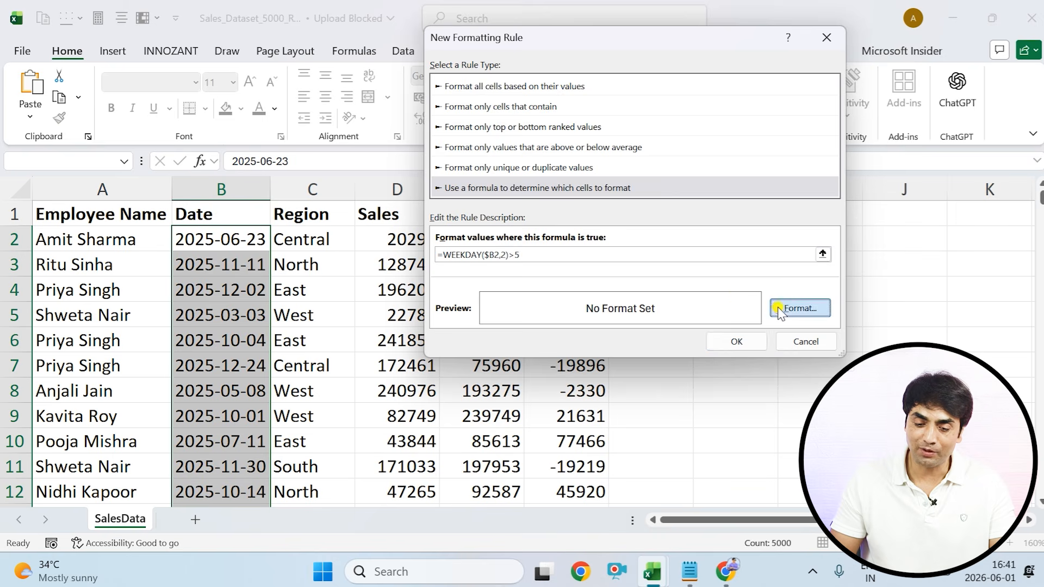
- Give the weekend rule a light green fill and apply it to the selected dates
left_click(796, 308)
left_click(508, 191)
left_click(730, 433)
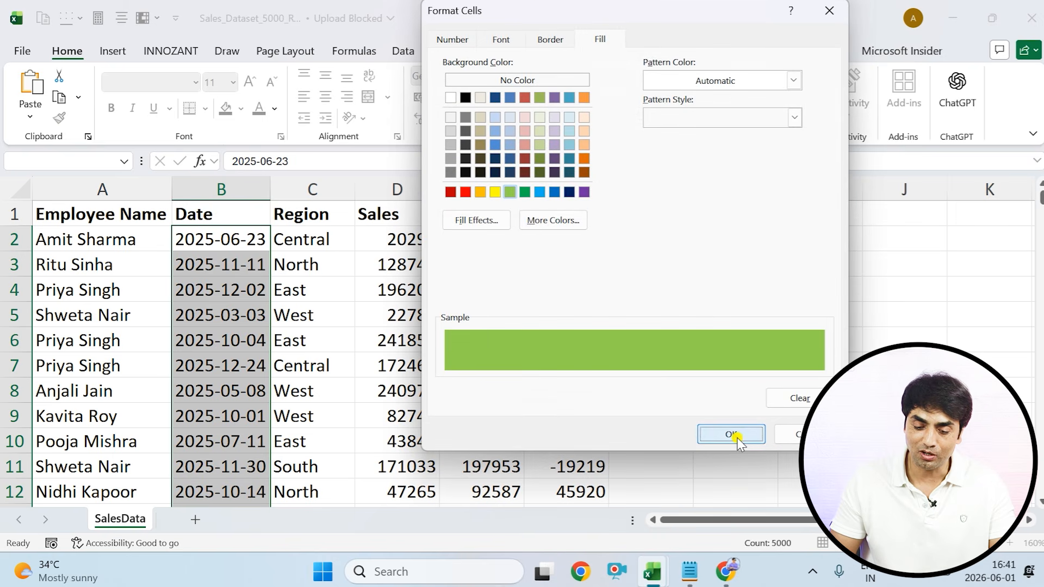
left_click(720, 342)
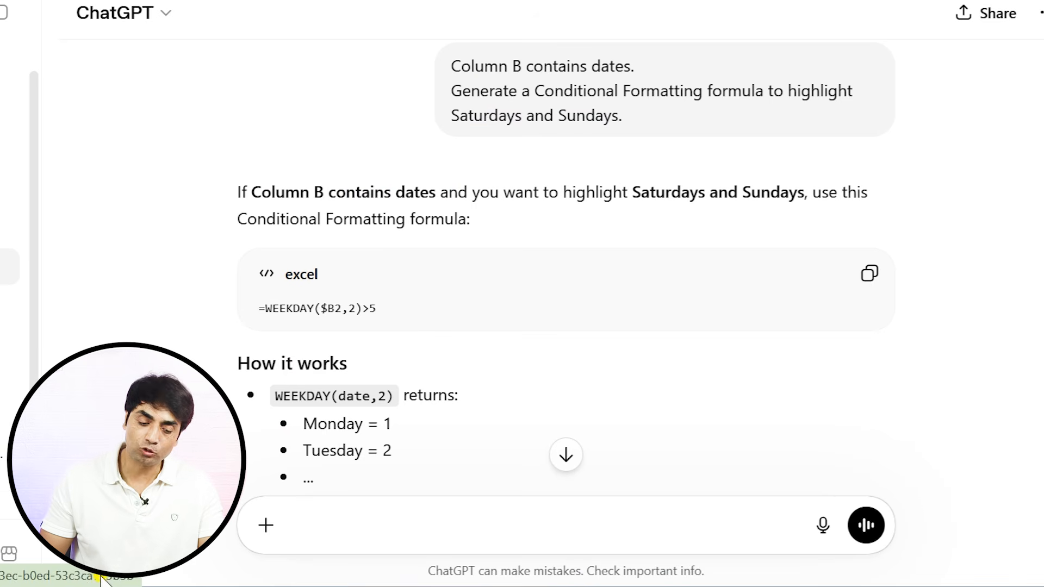
- Ask ChatGPT for a conditional formatting formula highlighting the top 10% of the sales values in column D, and copy it
key("ctrl+v")
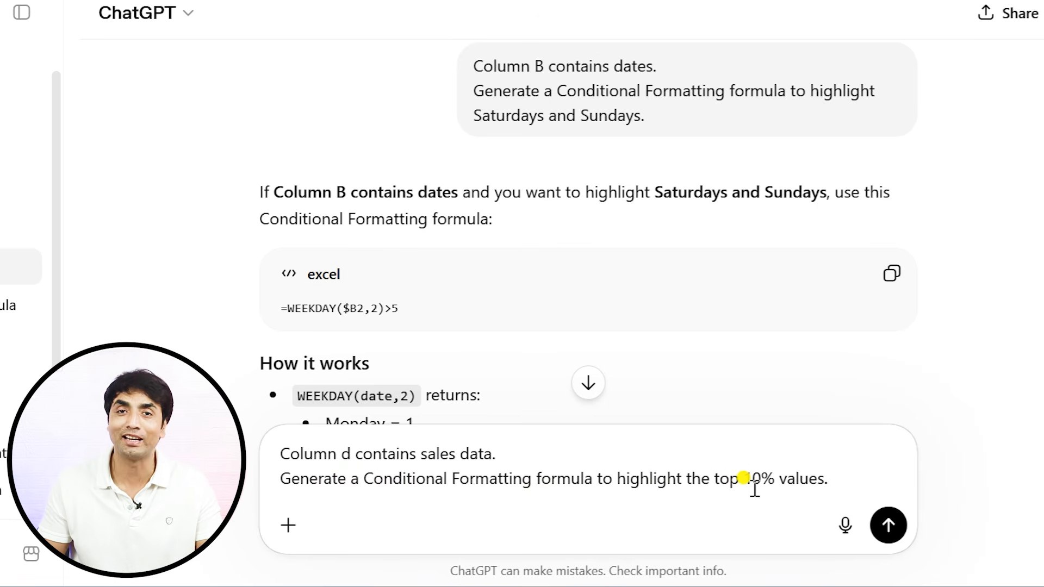
left_click(889, 525)
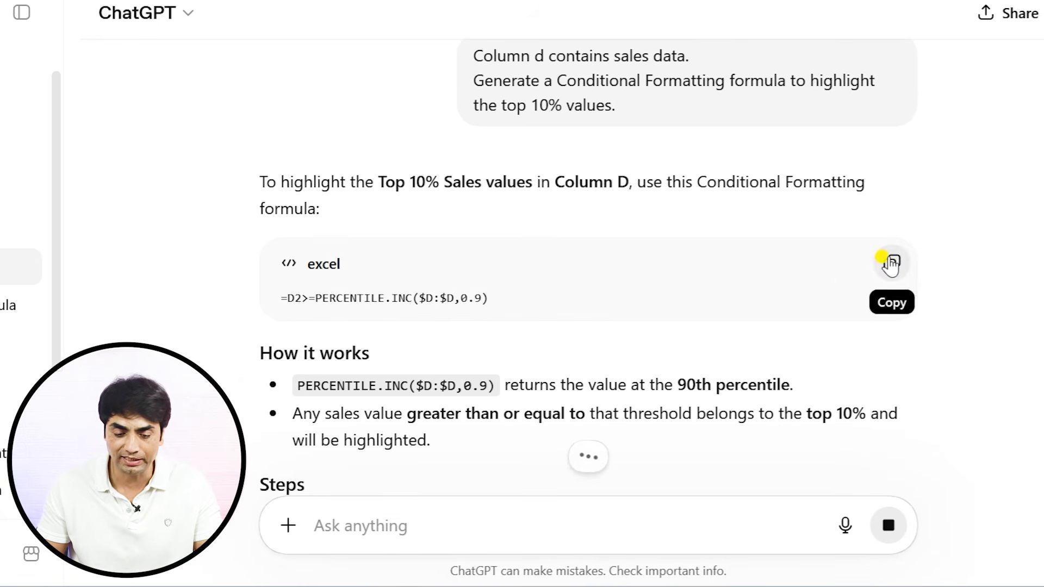
left_click(890, 263)
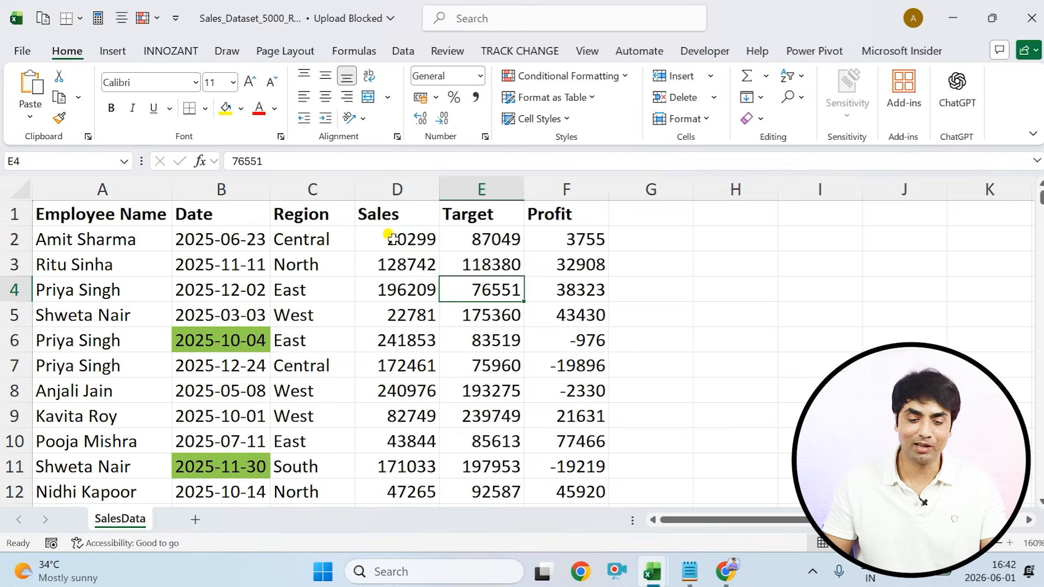
- In Excel, select the Sales values from D2 down and start a formula-based rule with =D2>=PERCENTILE.INC($D:$D,0.9)
left_click(397, 239)
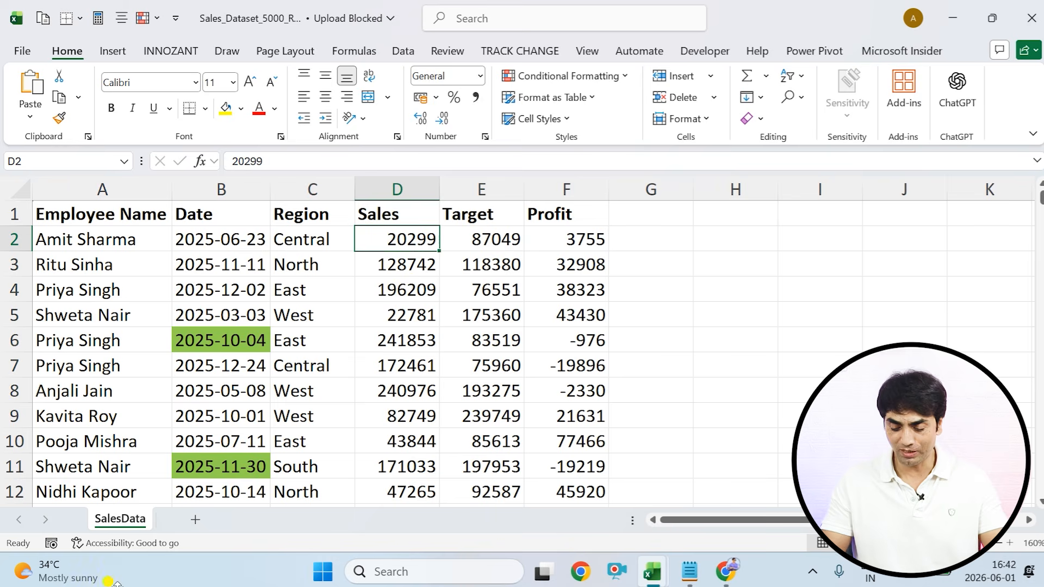
key("ctrl+shift+Down")
key("ctrl+BackSpace")
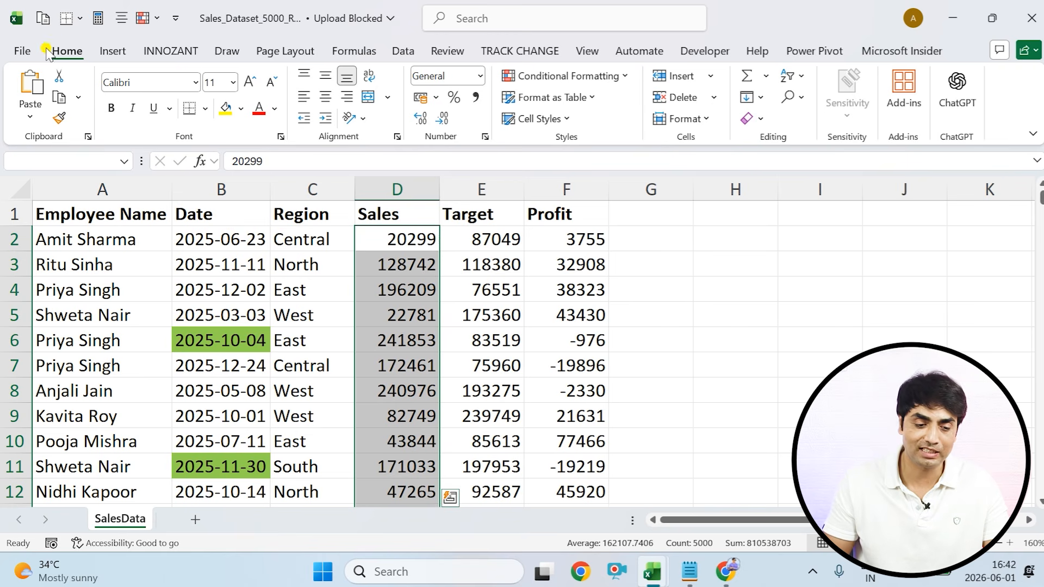
left_click(614, 77)
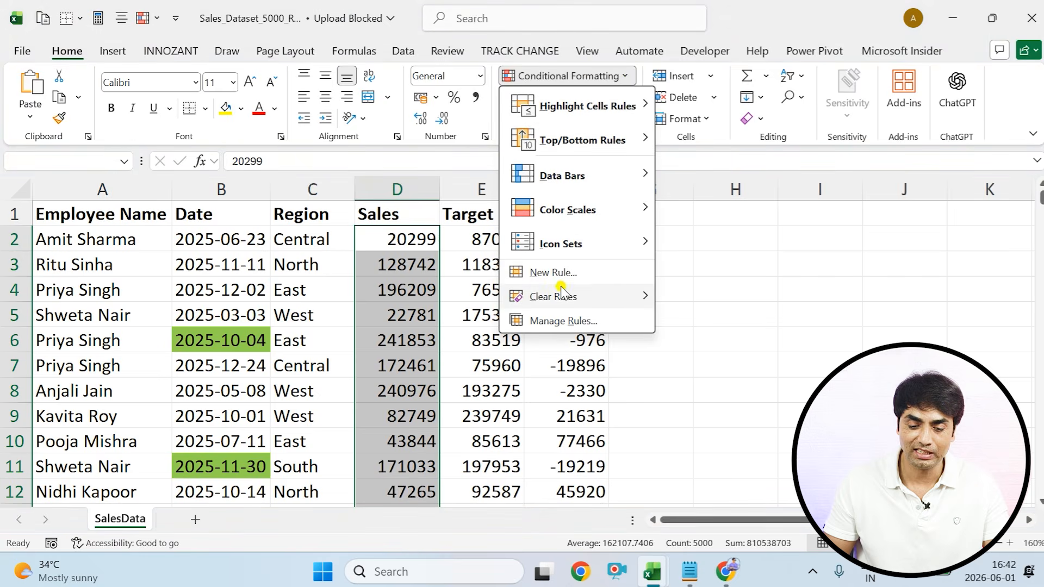
left_click(554, 272)
left_click(477, 171)
left_click(452, 238)
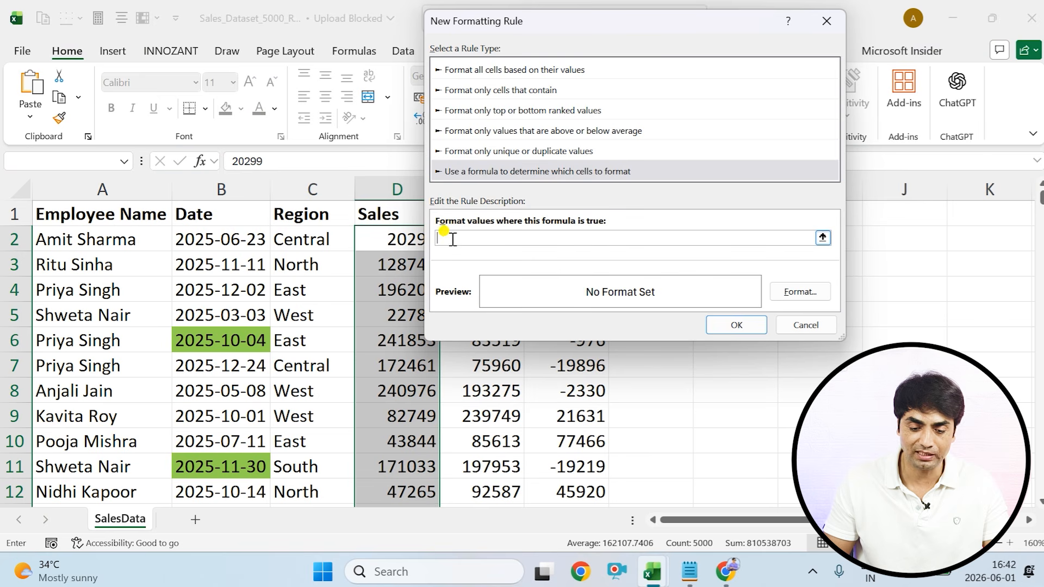
key("ctrl+v")
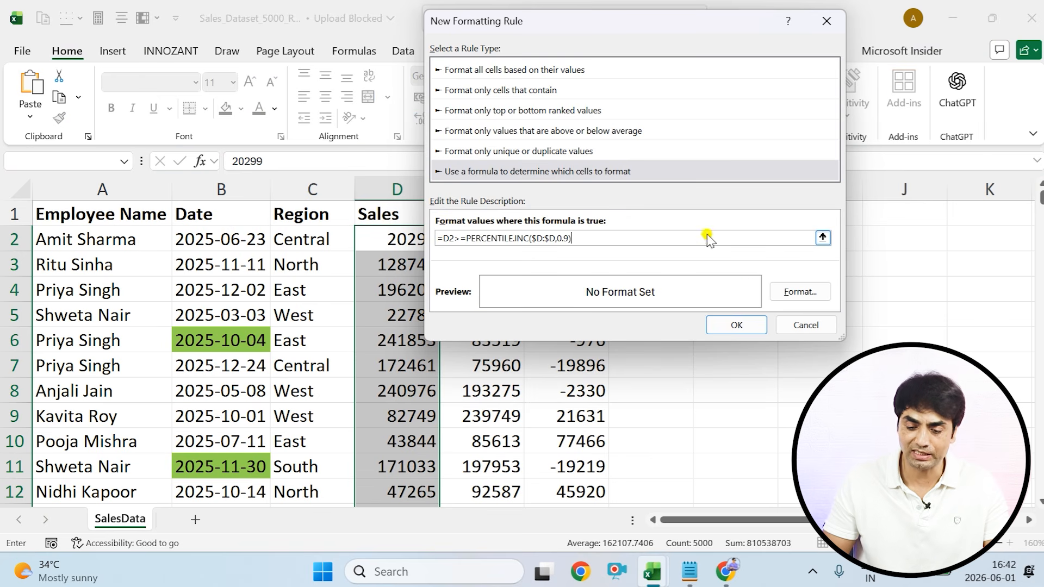
- Give the top 10% sales rule a yellow fill, apply it and check the highlighted Sales values
left_click(771, 294)
left_click(543, 191)
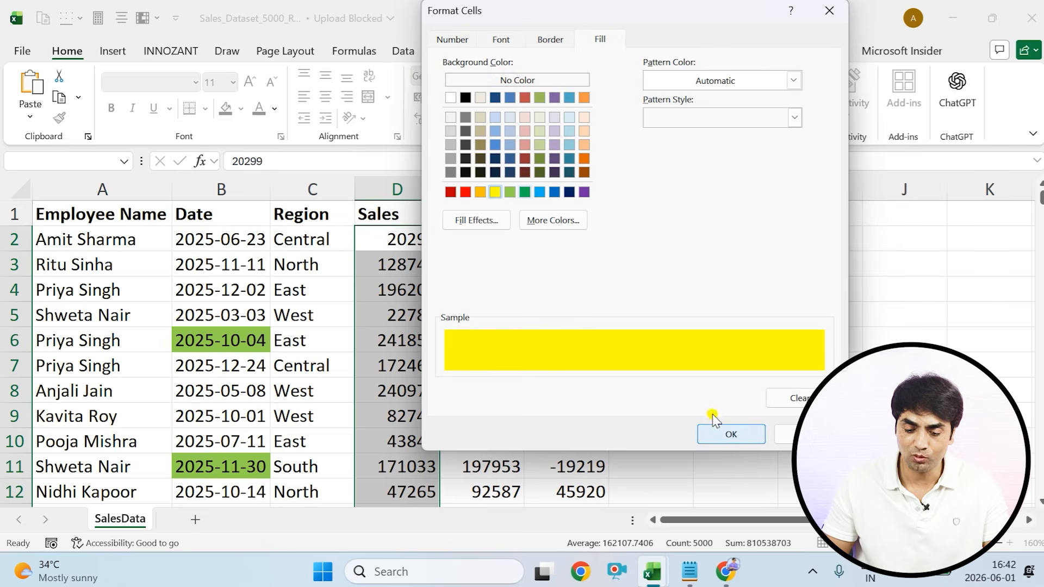
left_click(726, 432)
left_click(765, 325)
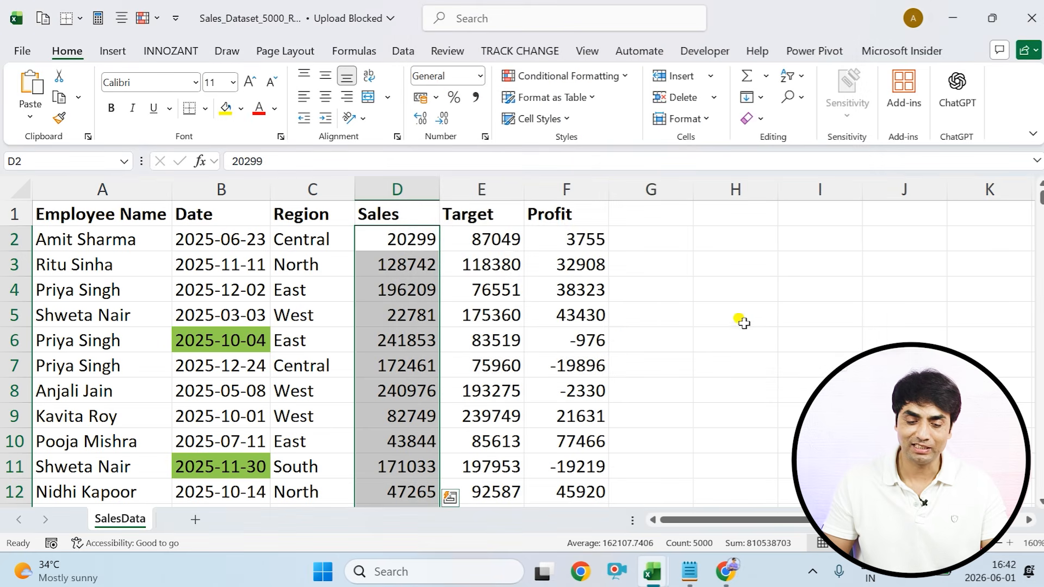
scroll(519, 307, "down", 7)
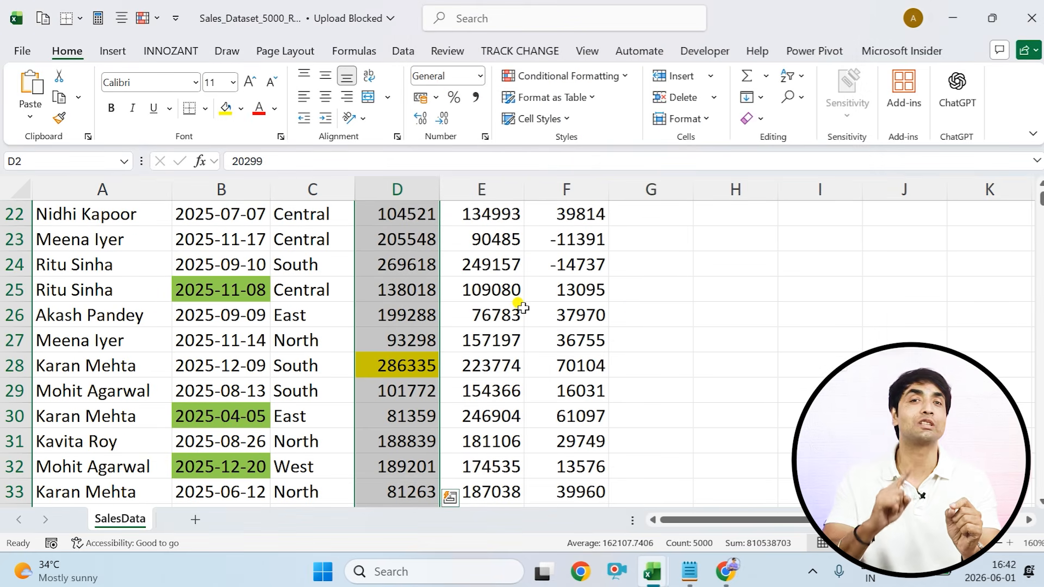
scroll(520, 307, "down", 1)
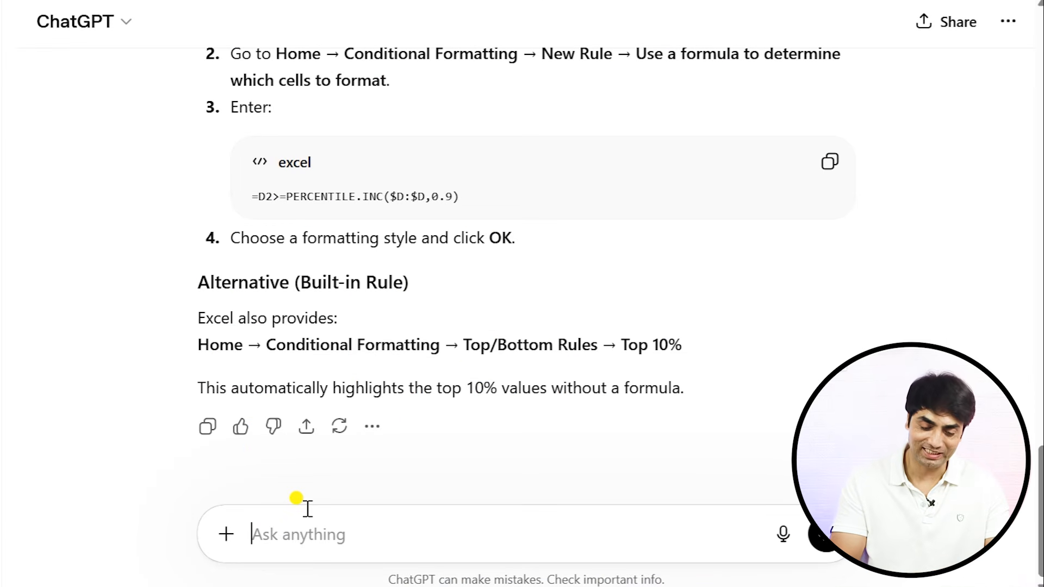
- Ask ChatGPT for a formula highlighting rows where Sales > 100000, Profit > 20000 and Region = "North", with each condition explained
key("ctrl+v")
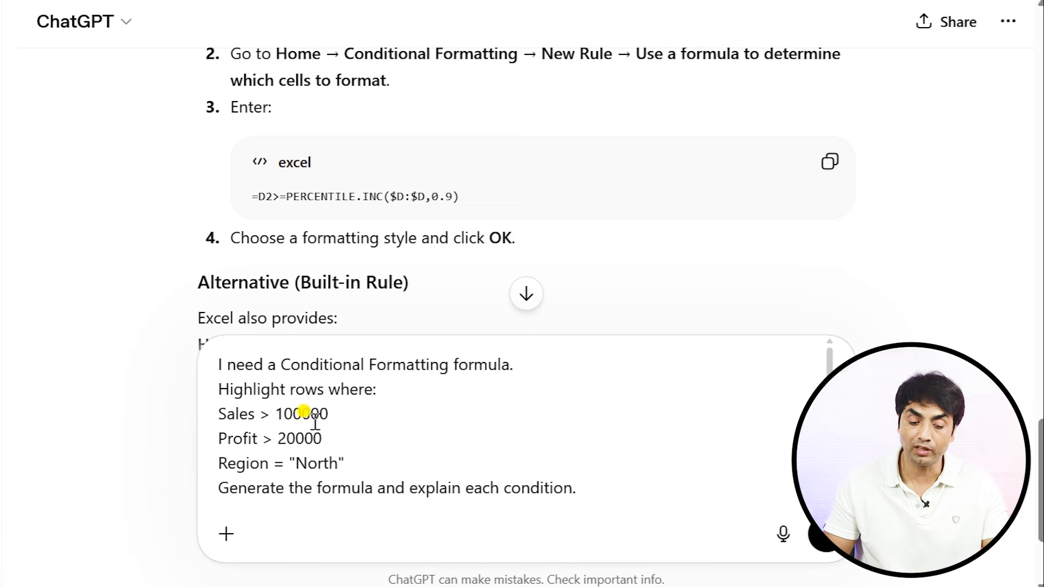
left_click_drag(237, 415, 316, 414)
left_click_drag(227, 438, 310, 443)
left_click(259, 463)
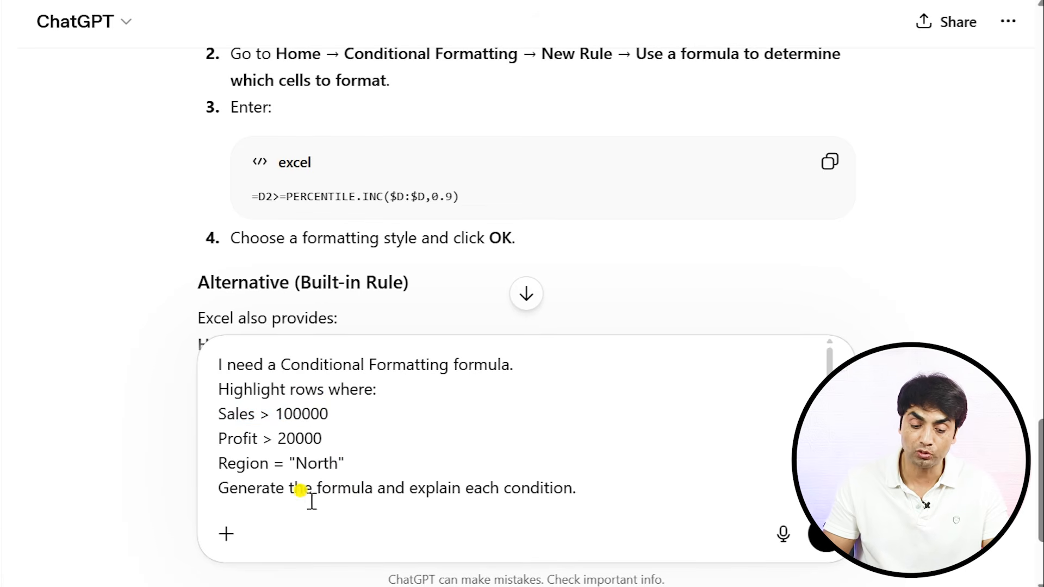
left_click(816, 535)
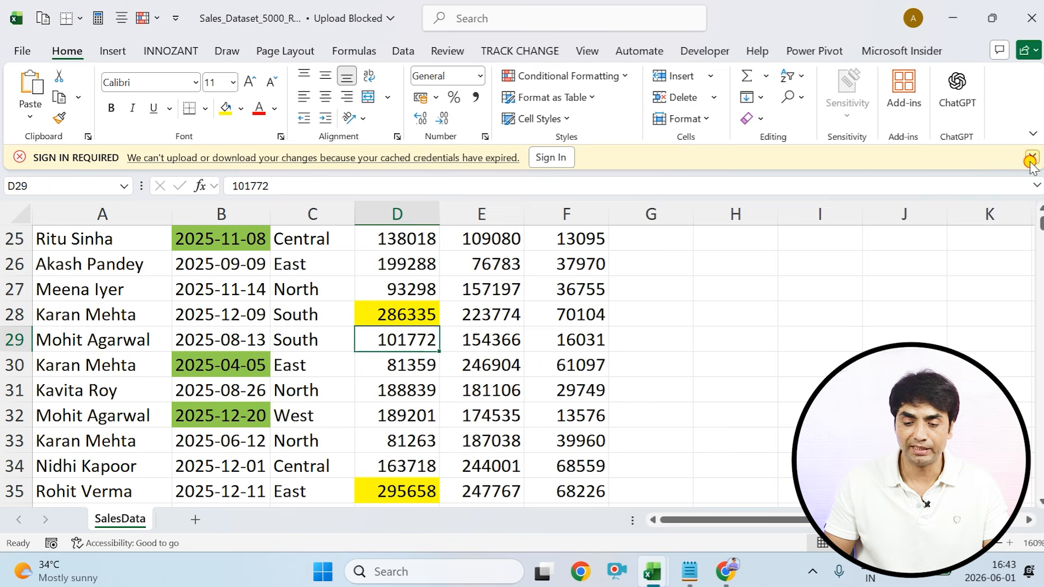
- In Excel, dismiss the sign-in notice and clear the conditional formatting rules from the entire sheet
left_click(1031, 158)
left_click(565, 76)
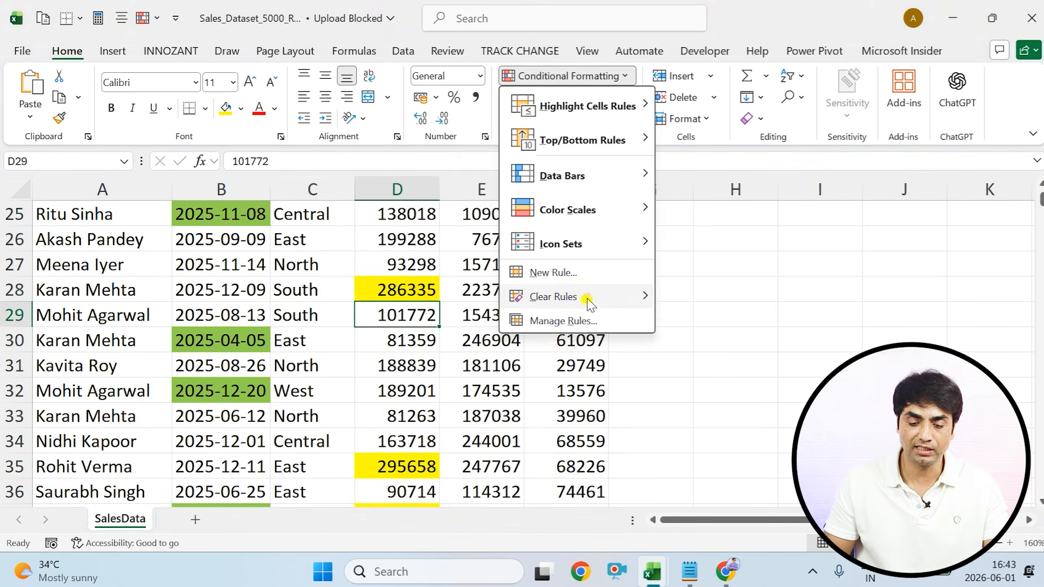
mouse_move(589, 301)
left_click(745, 320)
left_click(482, 315)
- Select all data rows from A2 to the last Profit cell and start a formula-based rule with =AND($D2>100000,$F2>20000,$G2="North")
scroll(296, 247, "up", 7)
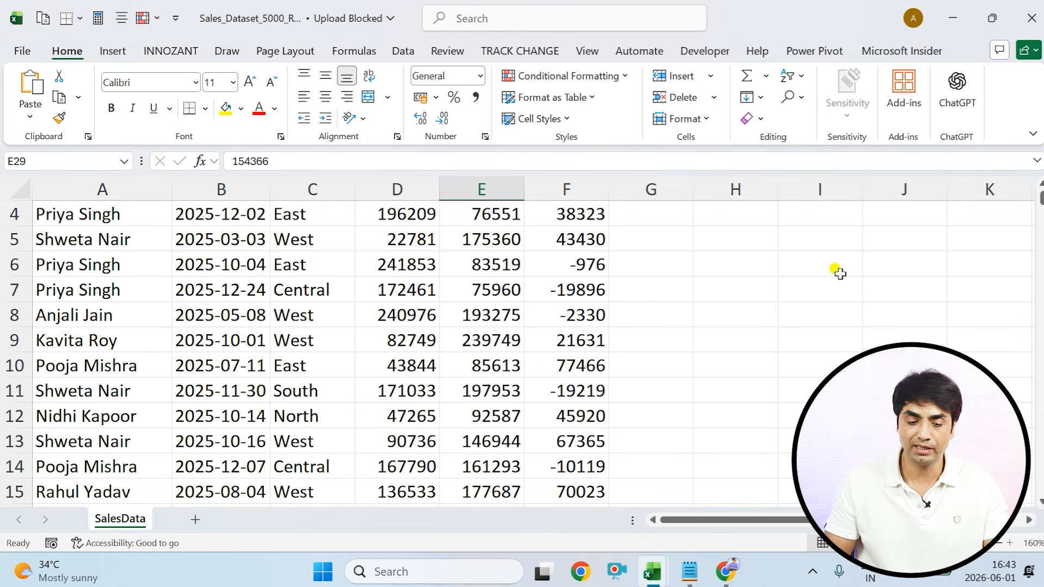
scroll(152, 218, "up", 1)
left_click(102, 230)
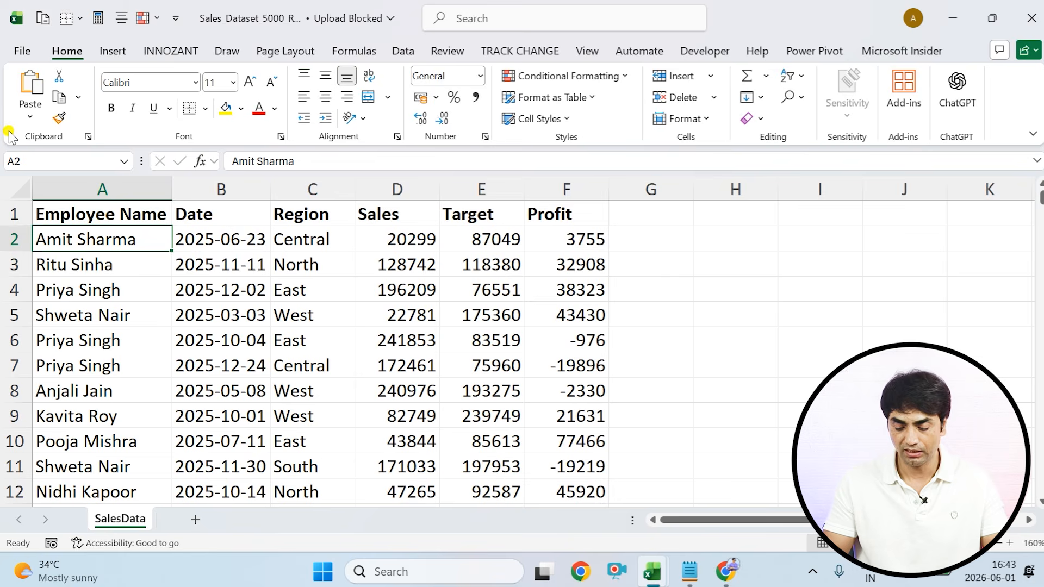
key("ctrl+shift+End")
key("ctrl+BackSpace")
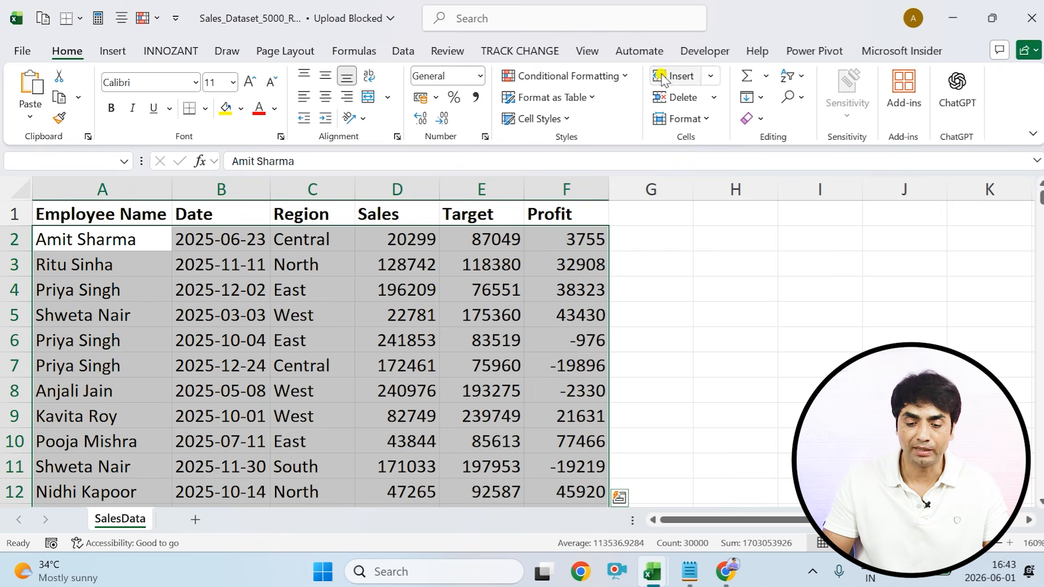
left_click(624, 76)
left_click(544, 270)
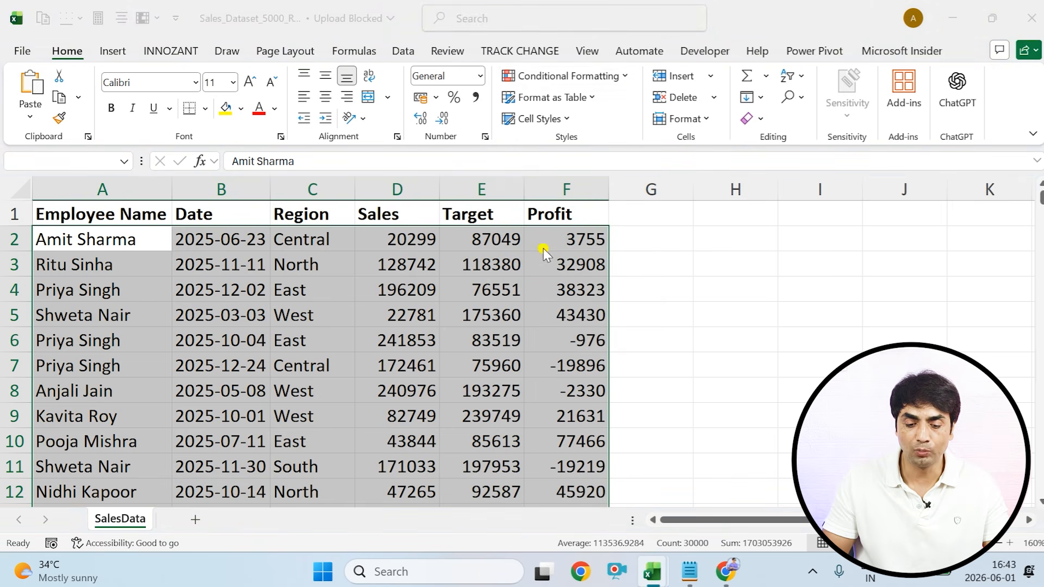
left_click(497, 161)
left_click(475, 227)
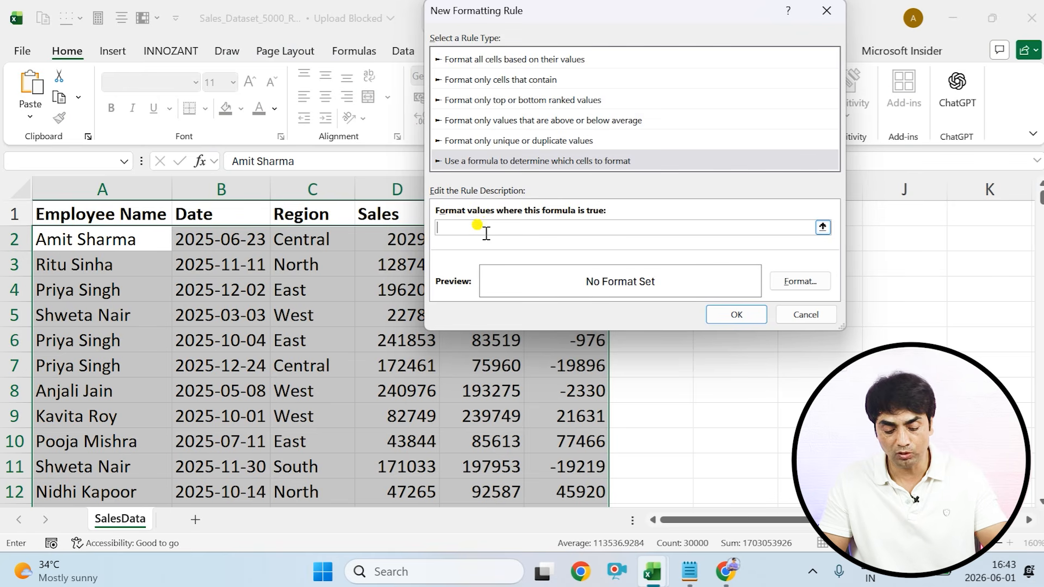
key("ctrl+v")
- Give the multi-condition rule a yellow fill, apply it and check the data rows for highlighting
left_click(800, 281)
left_click(453, 192)
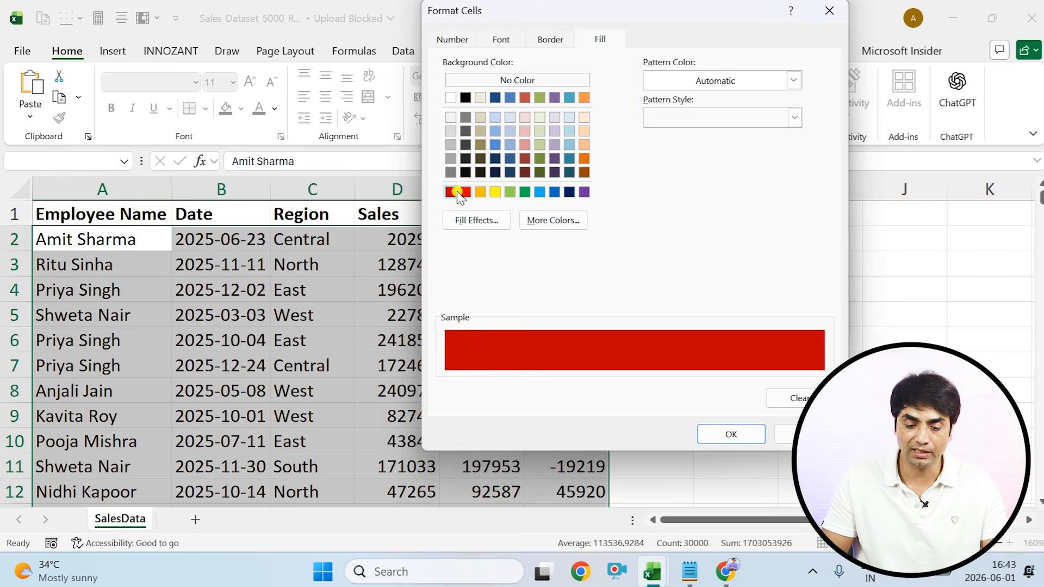
left_click(495, 192)
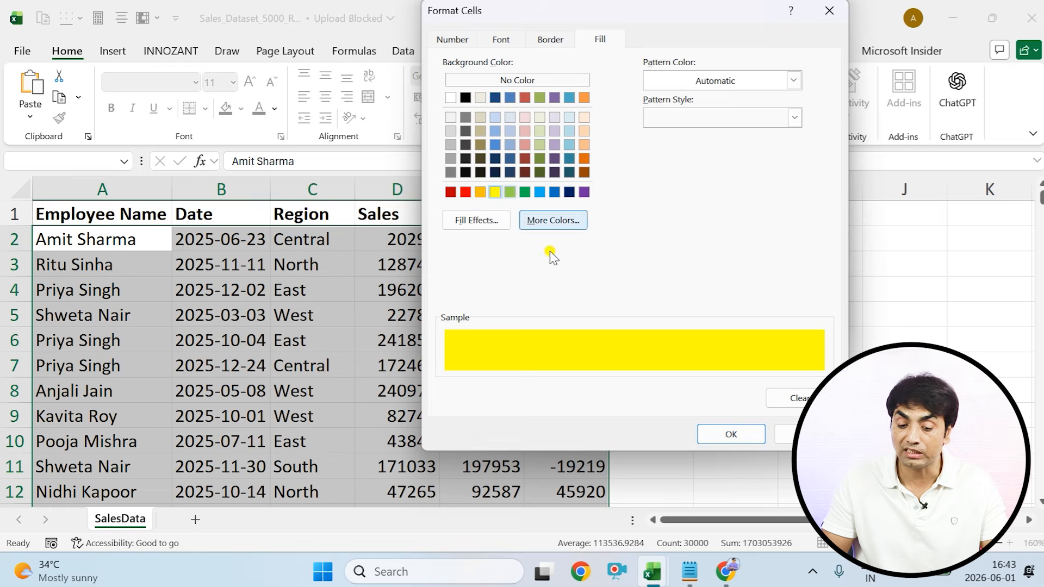
left_click(728, 435)
left_click(733, 315)
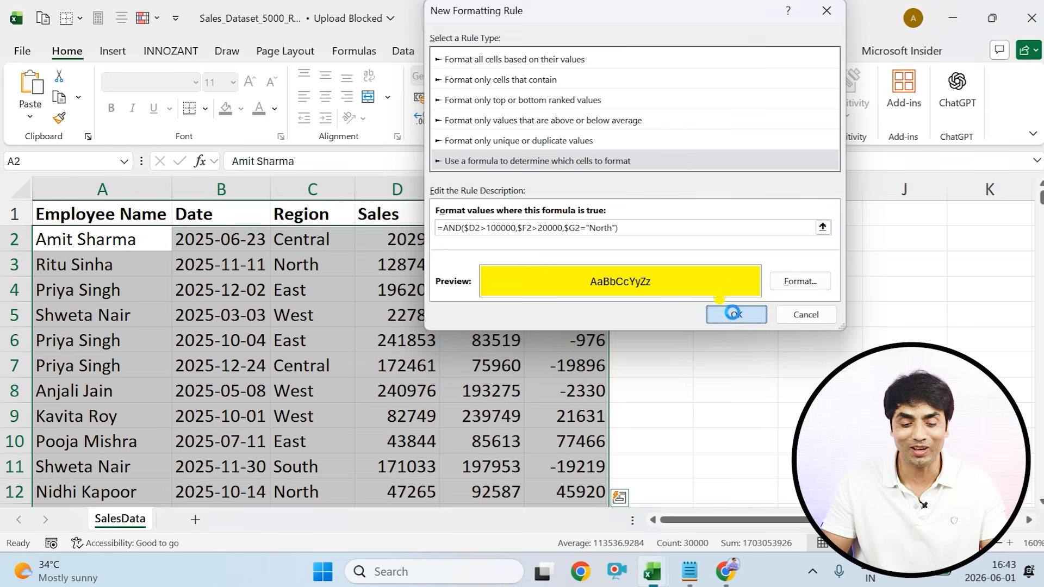
scroll(588, 287, "down", 20)
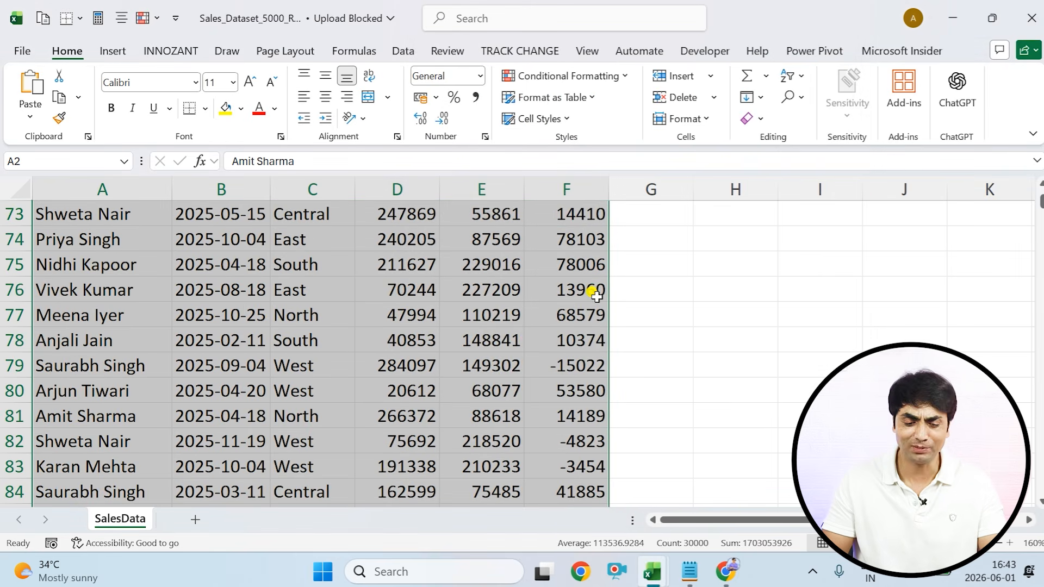
scroll(625, 218, "up", 5)
scroll(625, 218, "up", 20)
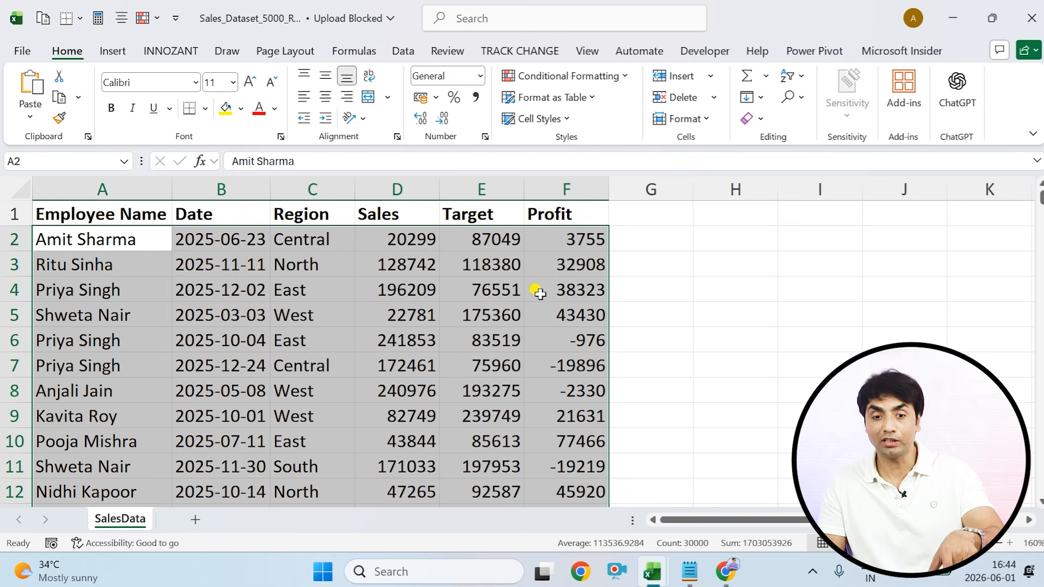
- Open the multi-condition formatting rule applied to A2:F5001 for editing
left_click(621, 78)
left_click(565, 321)
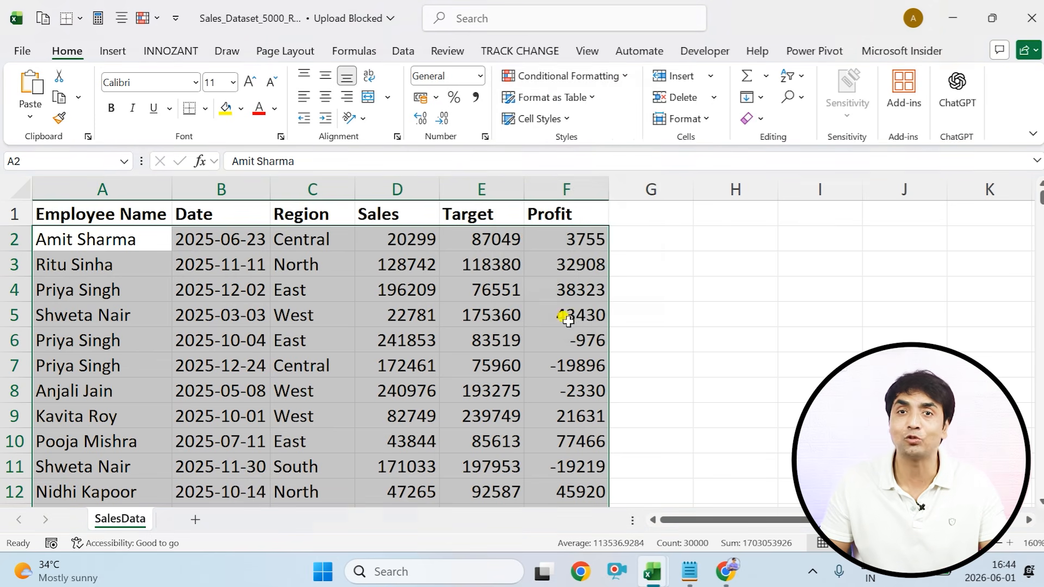
left_click(425, 145)
left_click(433, 103)
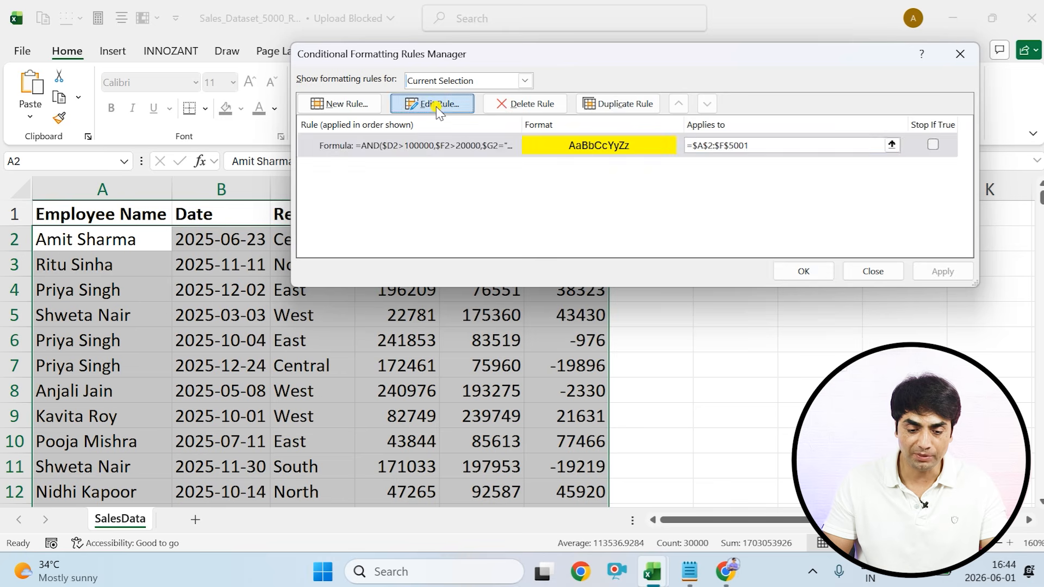